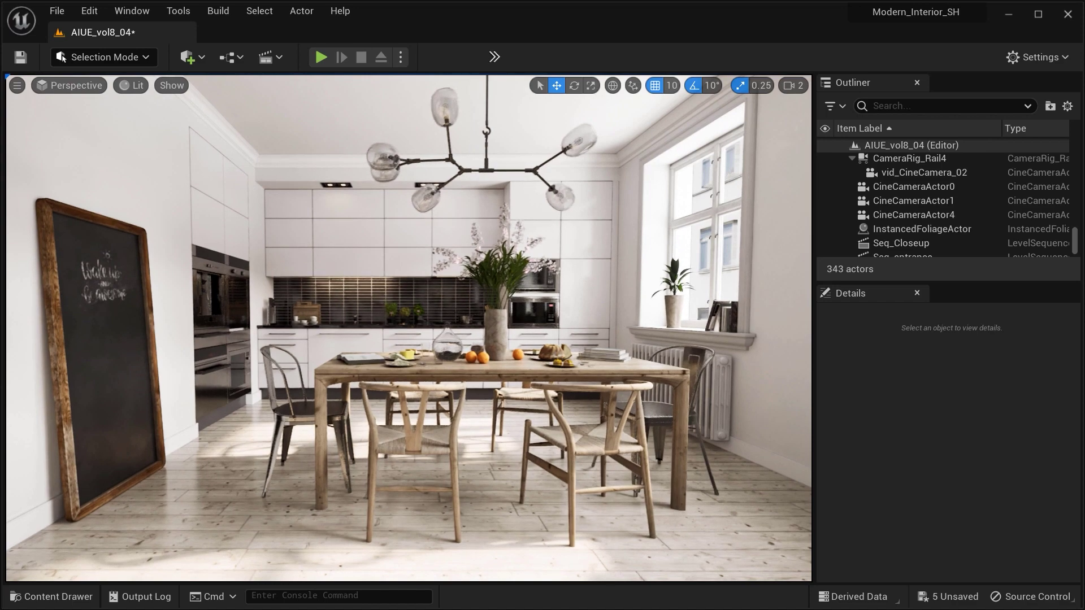
pyautogui.moveTo(360, 310); pyautogui.dragTo(361, 310, button='right')
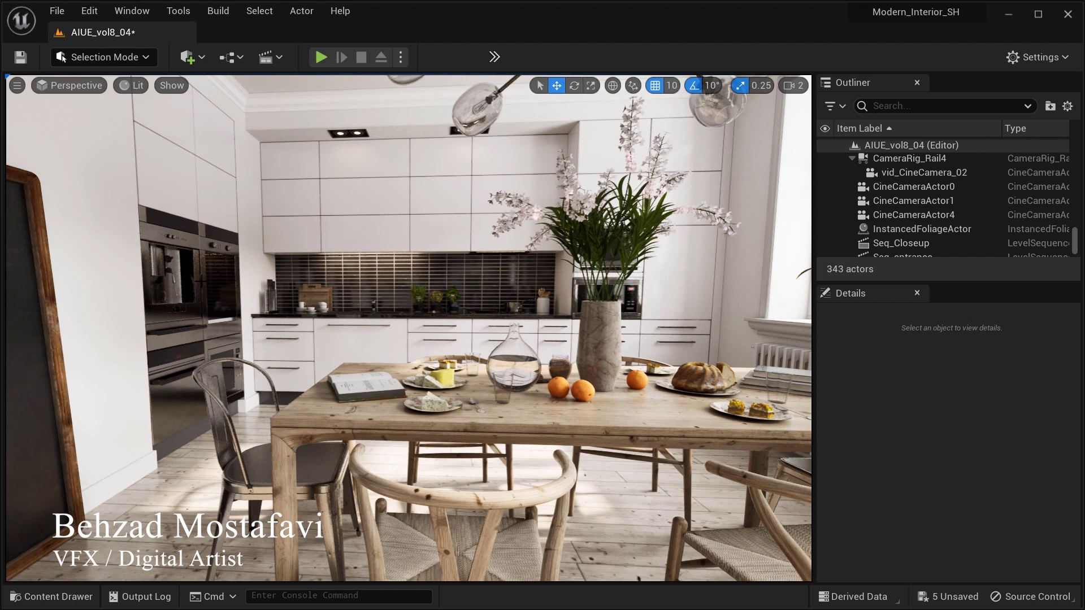
pyautogui.click(193, 57)
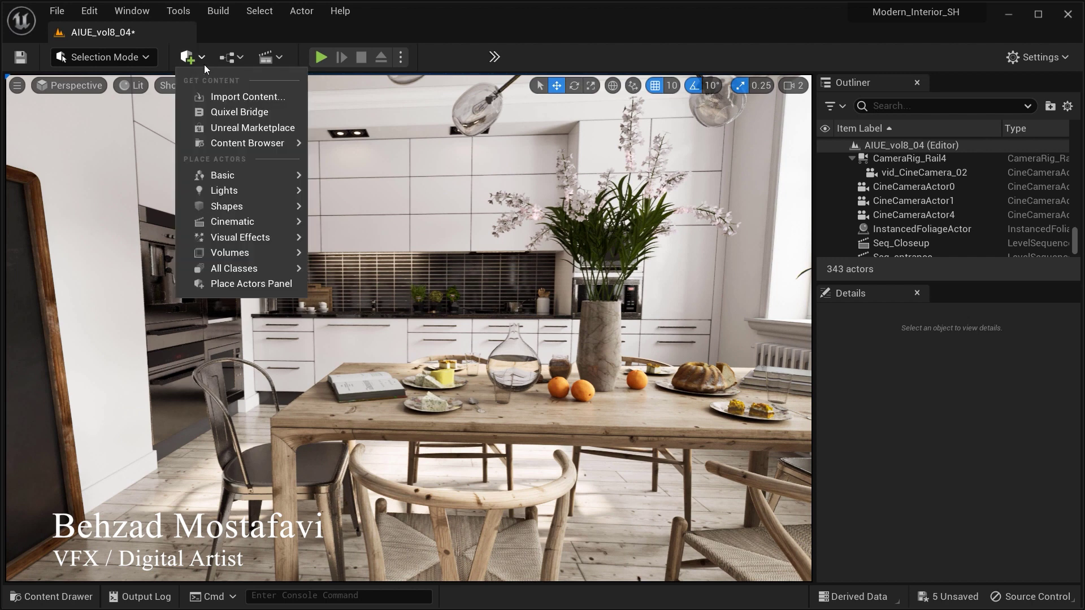
pyautogui.click(202, 58)
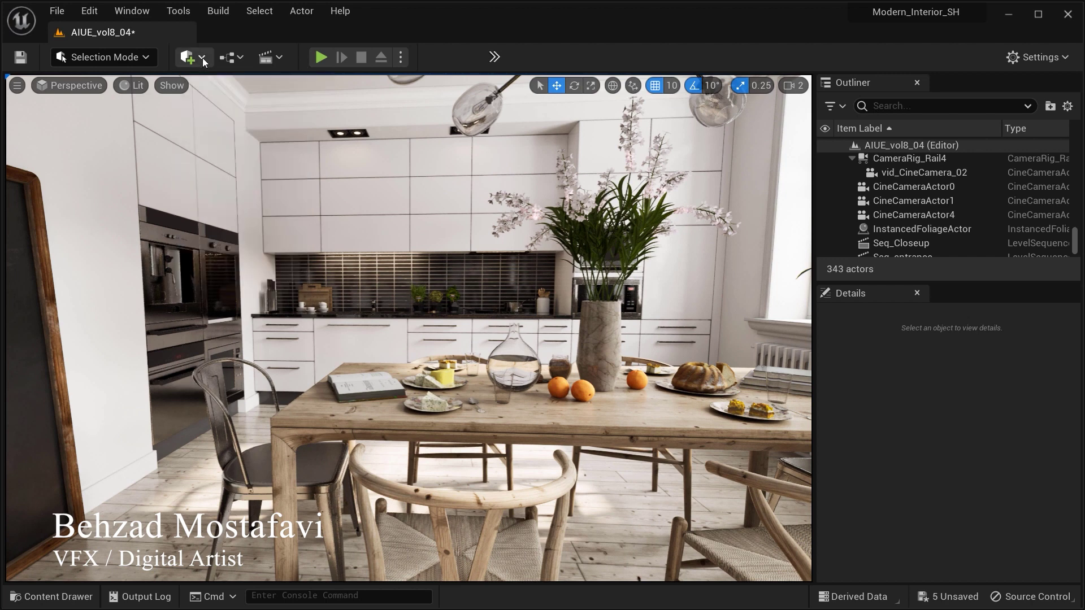
# - Look through the placed camera CineCameraActor0 in the viewport
pyautogui.click(90, 94)
pyautogui.click(90, 89)
pyautogui.moveTo(141, 233)
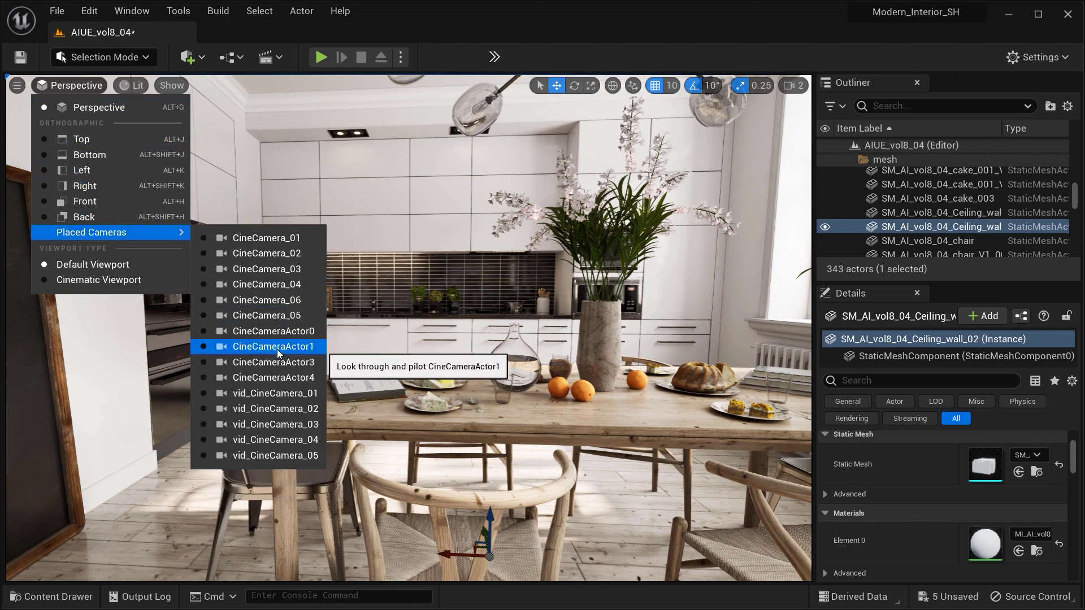
pyautogui.click(284, 332)
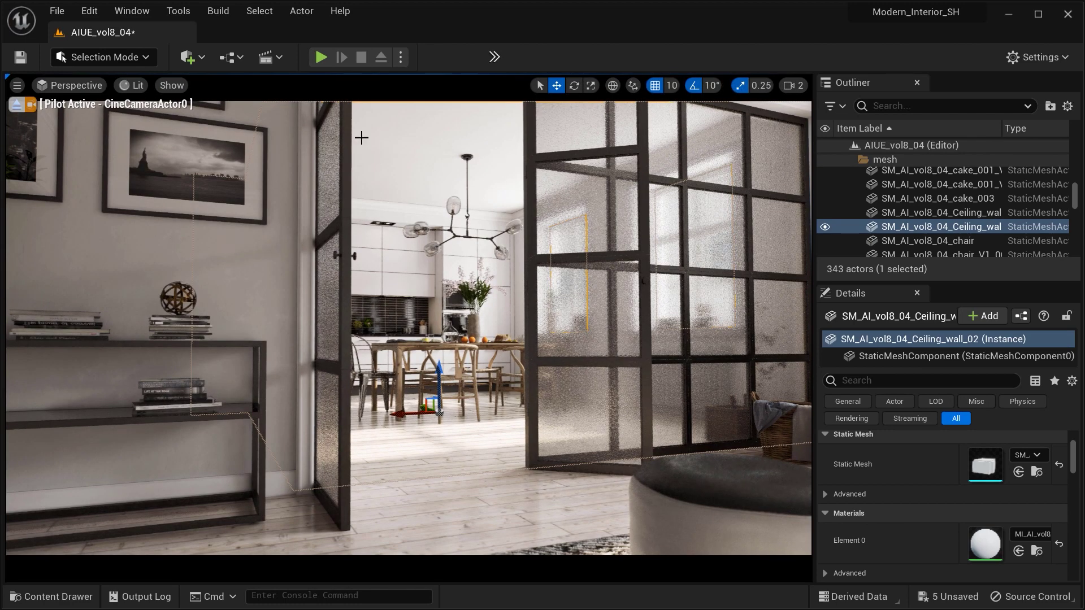
# - Open the Seq_entrance level sequence, clear the mesh selection and enlarge the viewport above the Sequencer
pyautogui.click(277, 57)
pyautogui.click(324, 199)
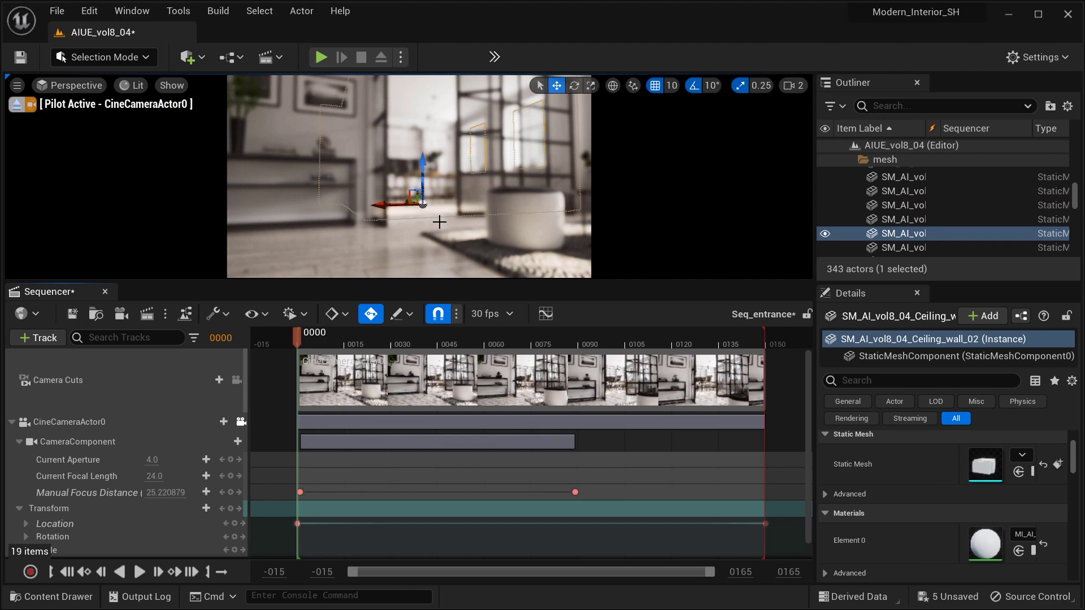
pyautogui.press('Escape')
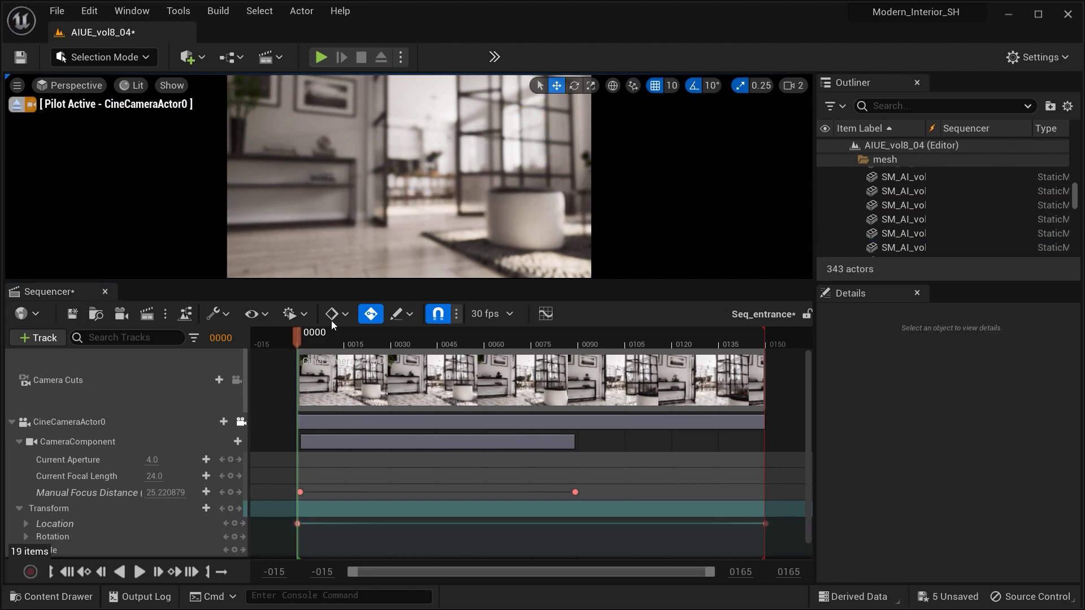
pyautogui.moveTo(368, 280); pyautogui.dragTo(362, 336)
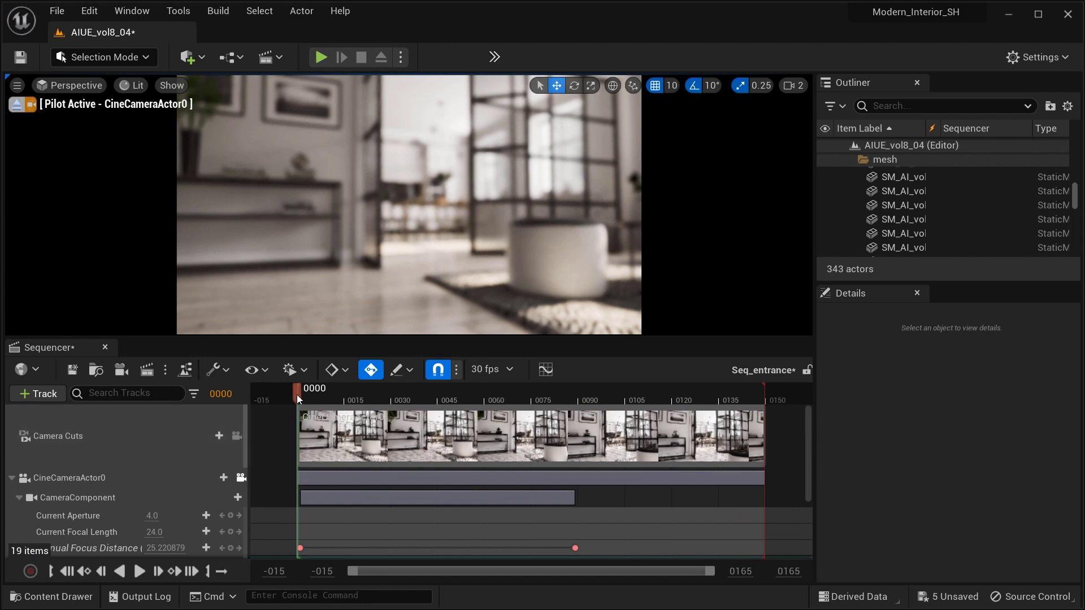
# - Play the Seq_entrance sequence and examine the lens, focus, focal length and aperture settings of CineCameraActor0's CameraComponent
pyautogui.click(143, 575)
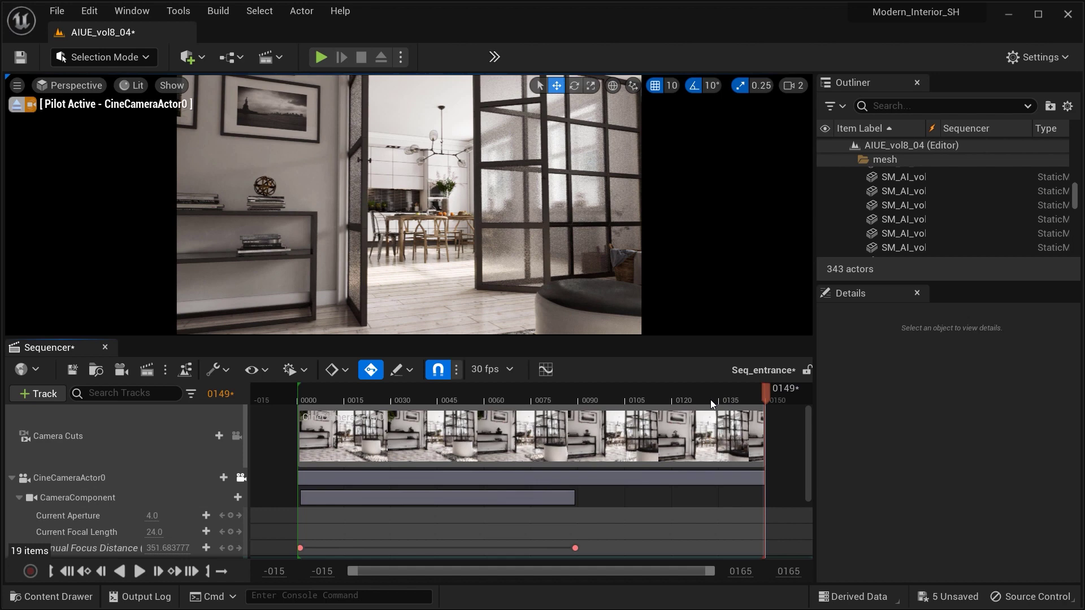
pyautogui.moveTo(748, 389); pyautogui.dragTo(717, 404)
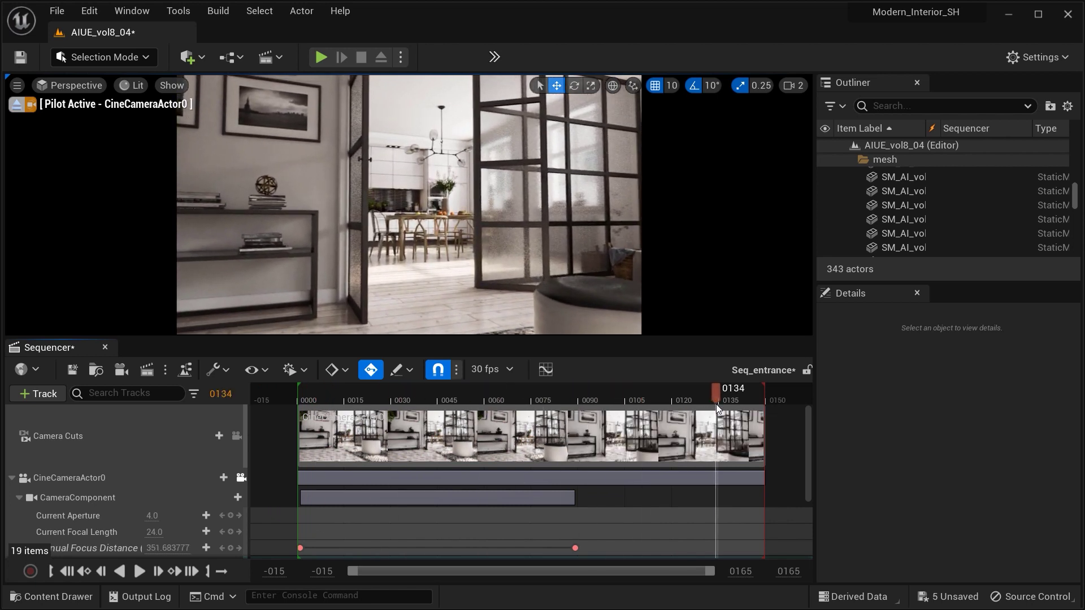
pyautogui.click(161, 495)
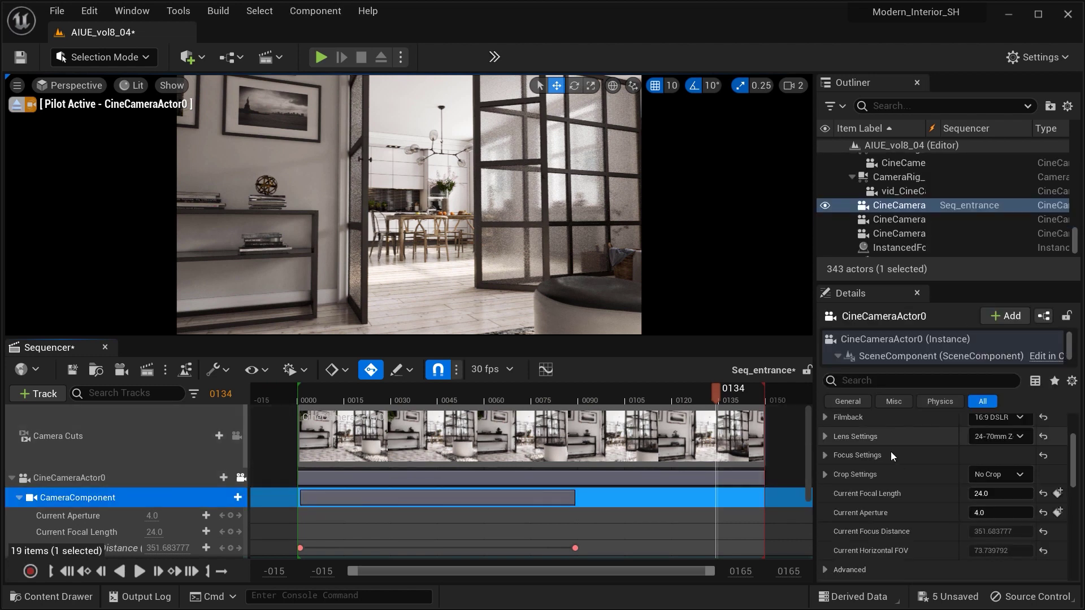
pyautogui.moveTo(891, 472); pyautogui.dragTo(891, 510, button='right')
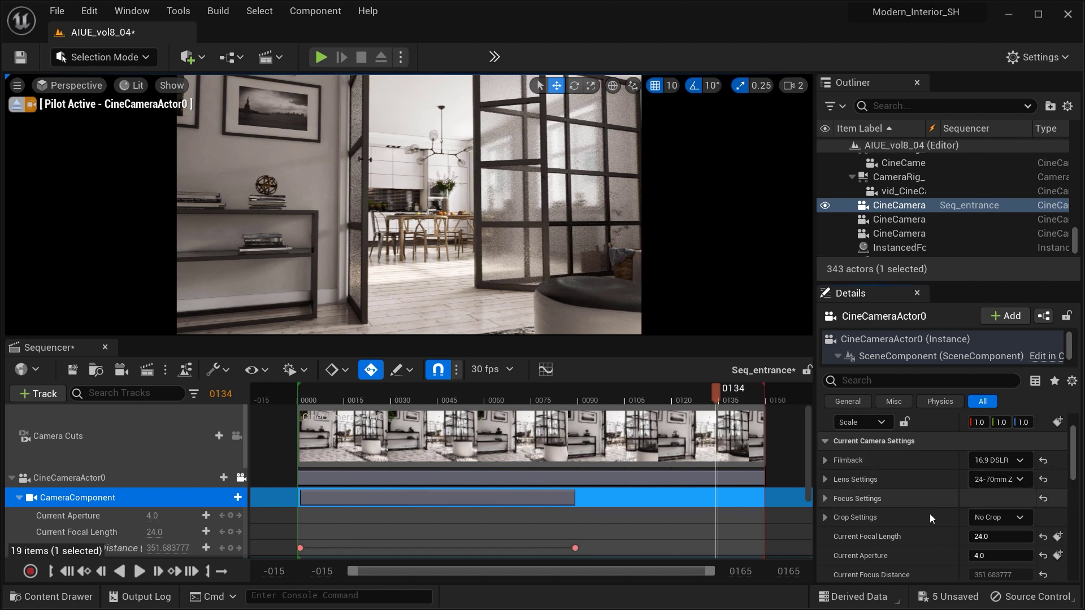
pyautogui.moveTo(931, 518); pyautogui.dragTo(941, 451, button='right')
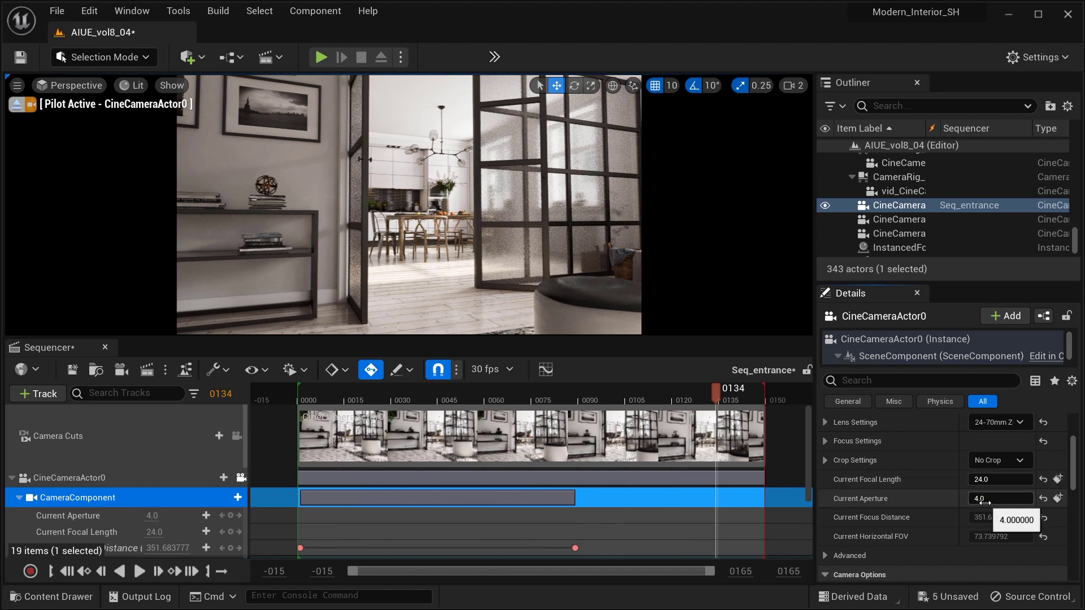
pyautogui.moveTo(935, 520)
pyautogui.mouseDown(button='right')
pyautogui.moveTo(935, 251)
pyautogui.moveTo(934, 507)
pyautogui.mouseUp(button='right')
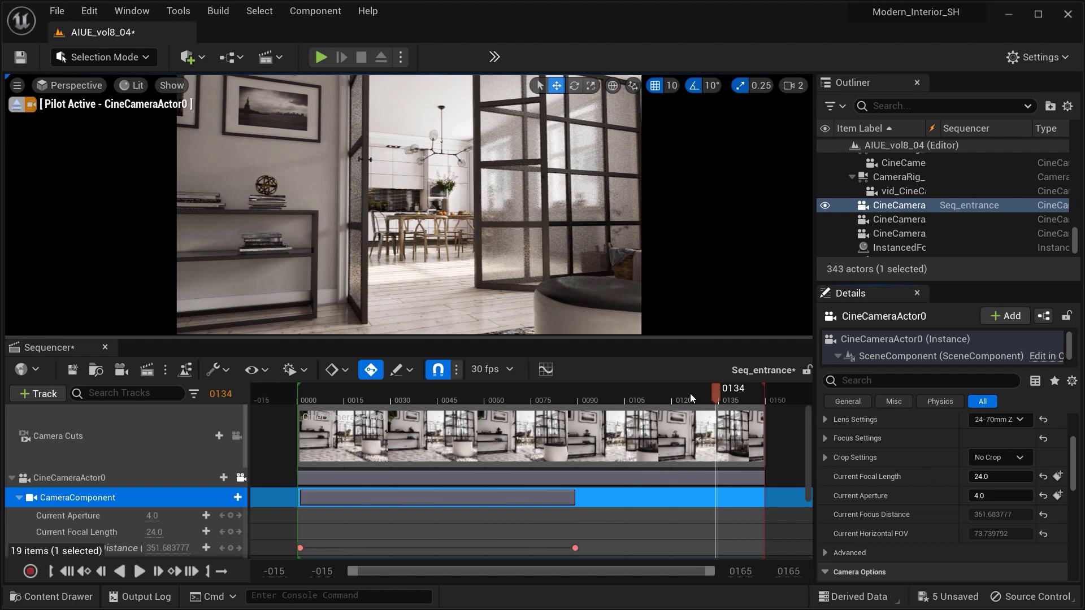
# - Scrub through Seq_entrance to frame 146, reviewing the Manual Focus Distance and Transform keyframes
pyautogui.moveTo(655, 394); pyautogui.dragTo(707, 405)
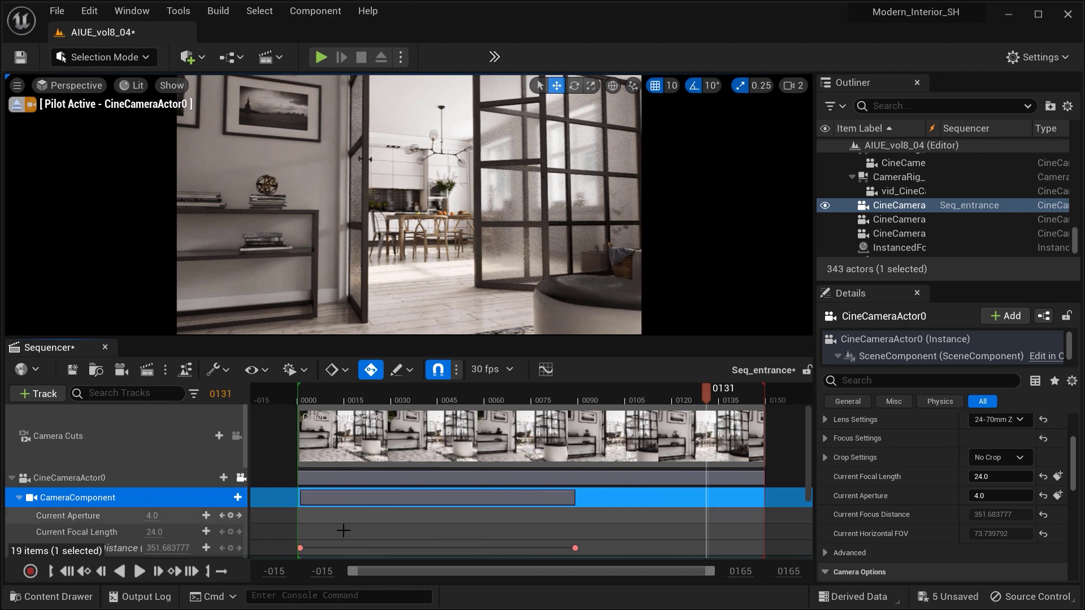
pyautogui.scroll(-2, 339, 486)
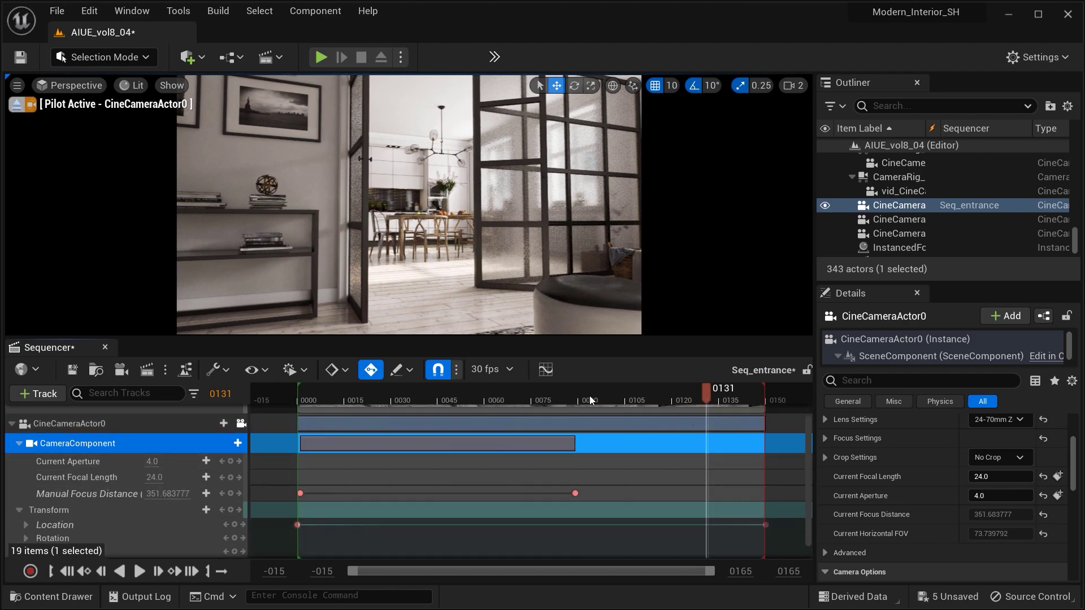
pyautogui.moveTo(591, 400); pyautogui.dragTo(758, 386)
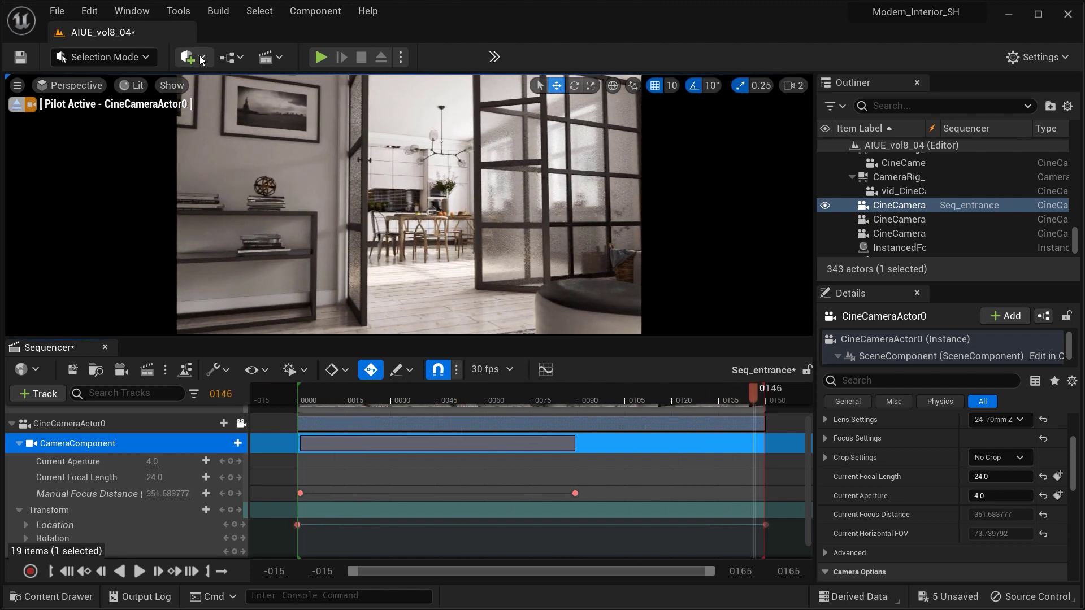
# - Look through the placed camera CineCameraActor1 and open the Seq_Closeup level sequence
pyautogui.click(94, 86)
pyautogui.moveTo(169, 233)
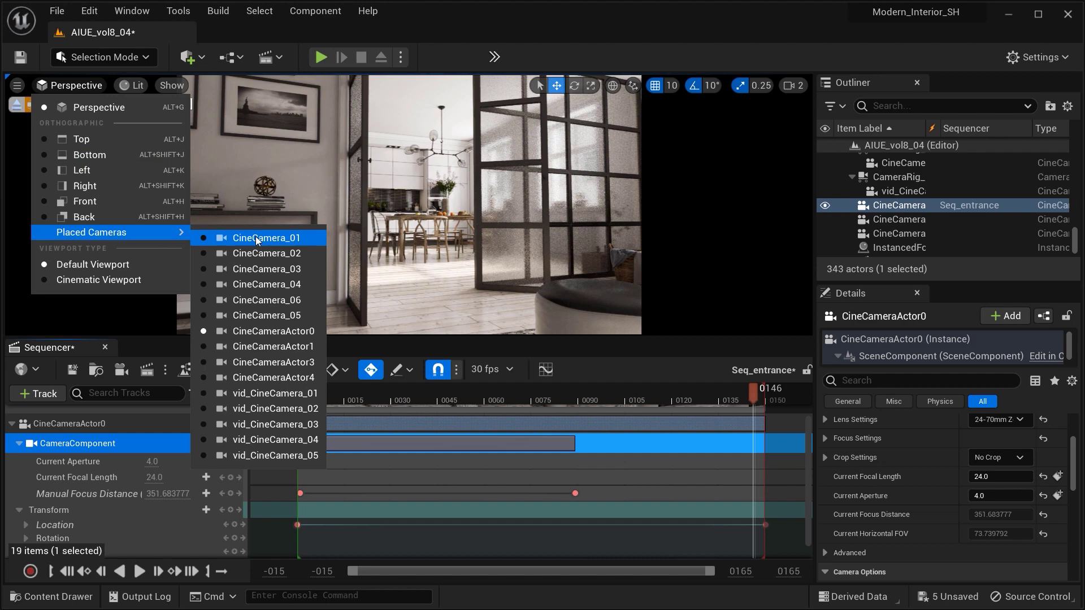
pyautogui.click(267, 347)
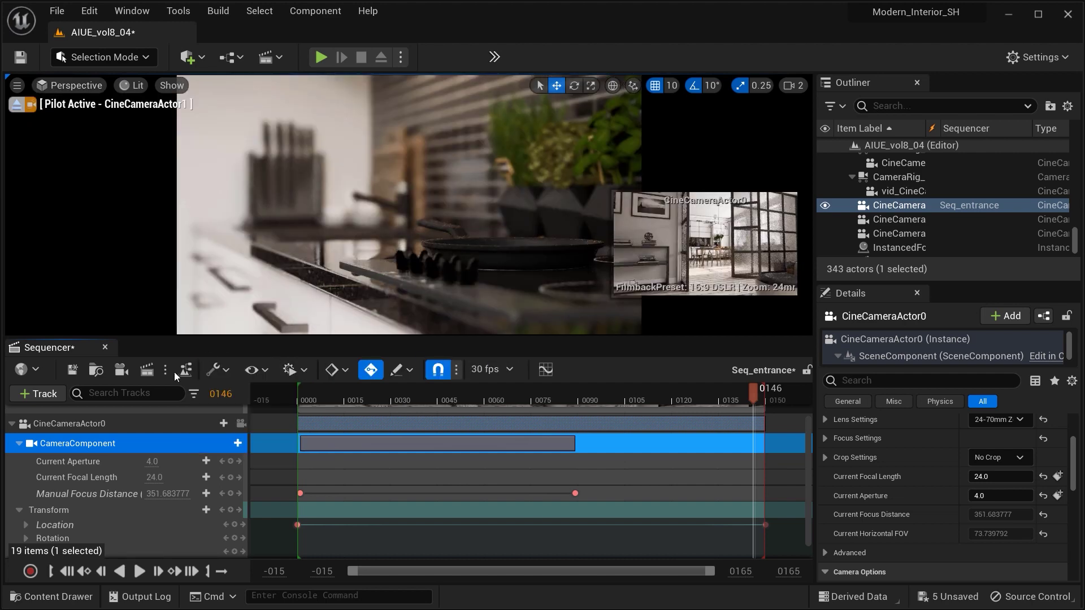
pyautogui.click(270, 57)
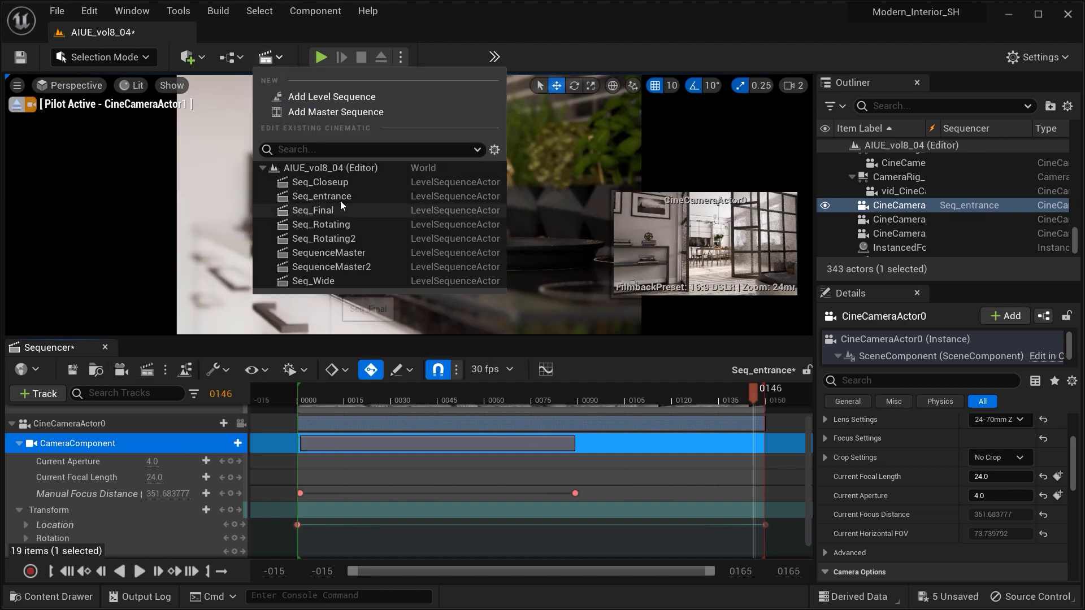
pyautogui.click(348, 183)
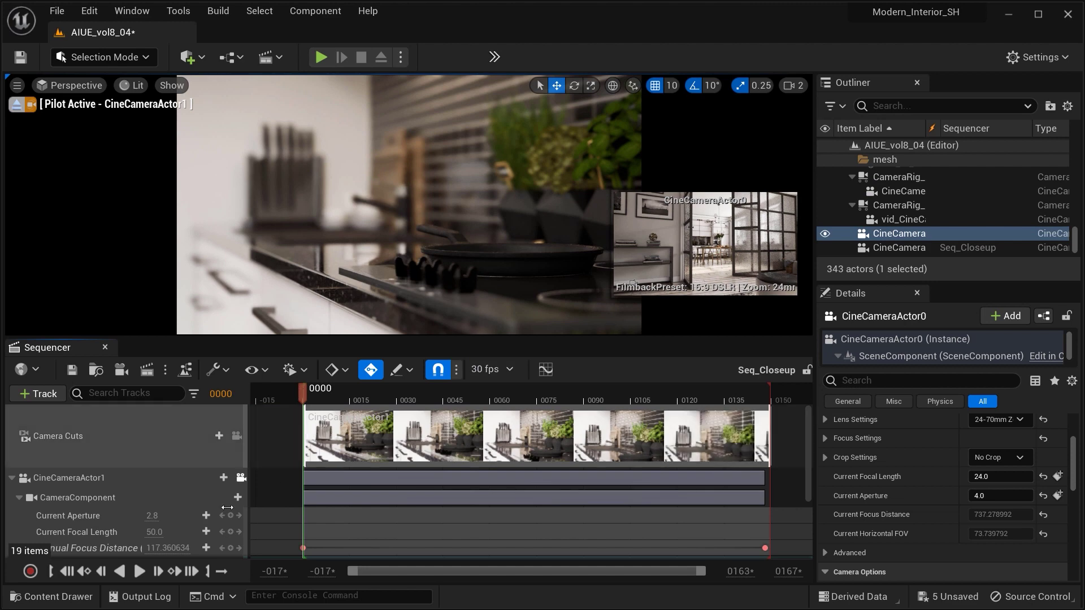
# - Play the Seq_Closeup sequence with the CineCameraActor1 track selected to watch its focus settings
pyautogui.click(139, 571)
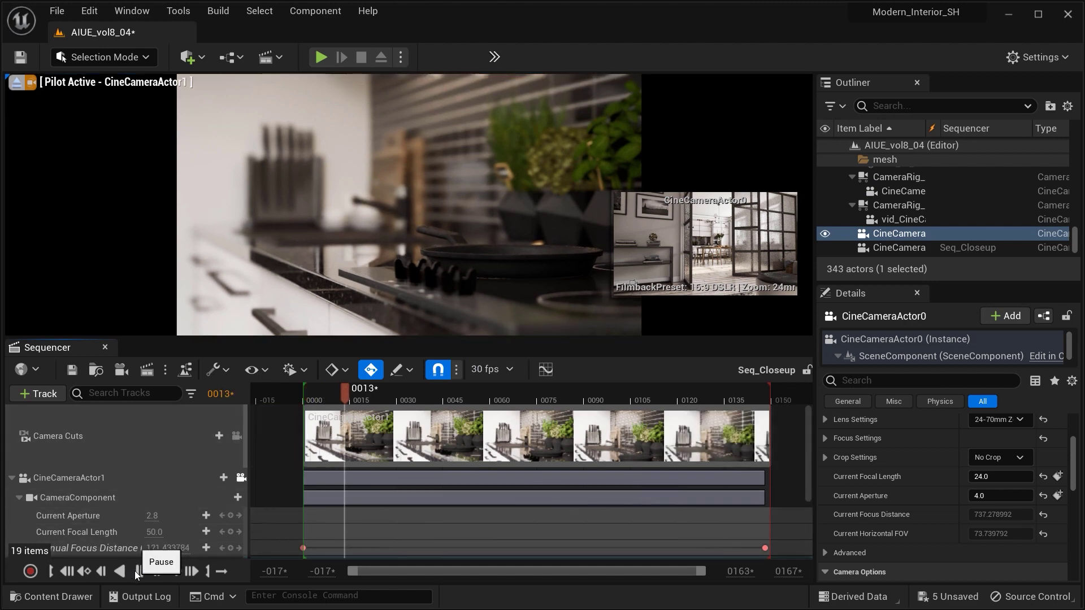
pyautogui.click(171, 478)
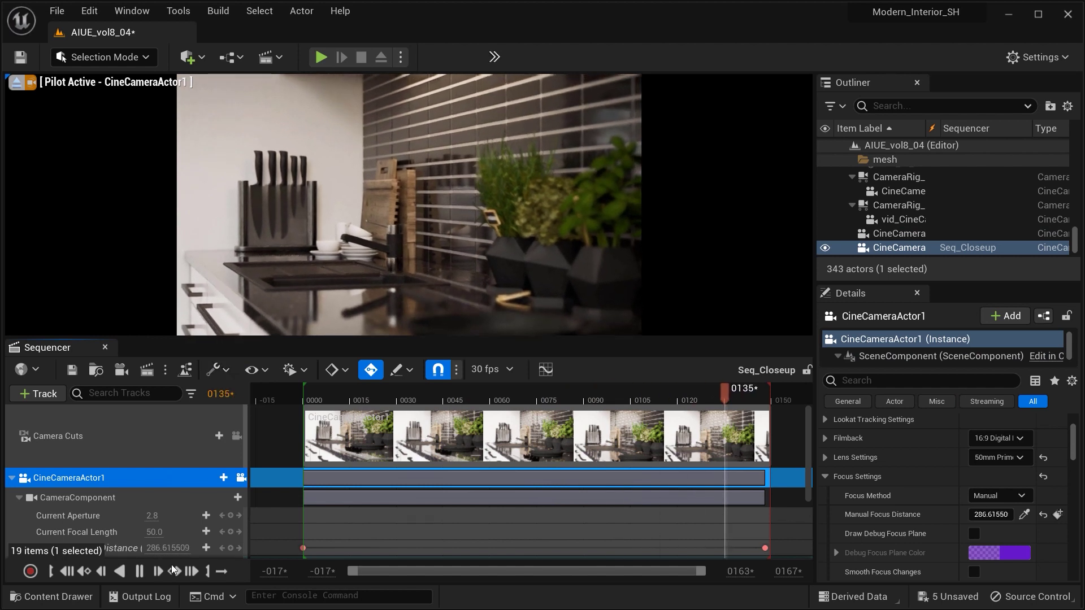
pyautogui.click(138, 571)
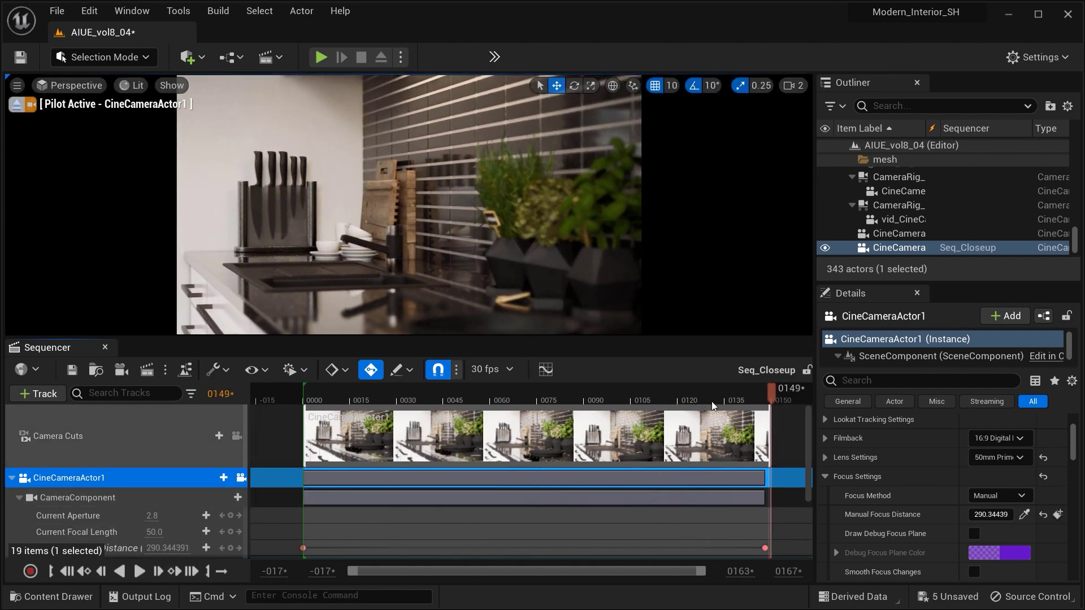
# - Scrub Seq_Closeup back to frame 6 and forward to frame 135, reviewing the Manual Focus Distance and Location keyframes
pyautogui.moveTo(766, 397); pyautogui.dragTo(323, 452)
pyautogui.scroll(1, 931, 502)
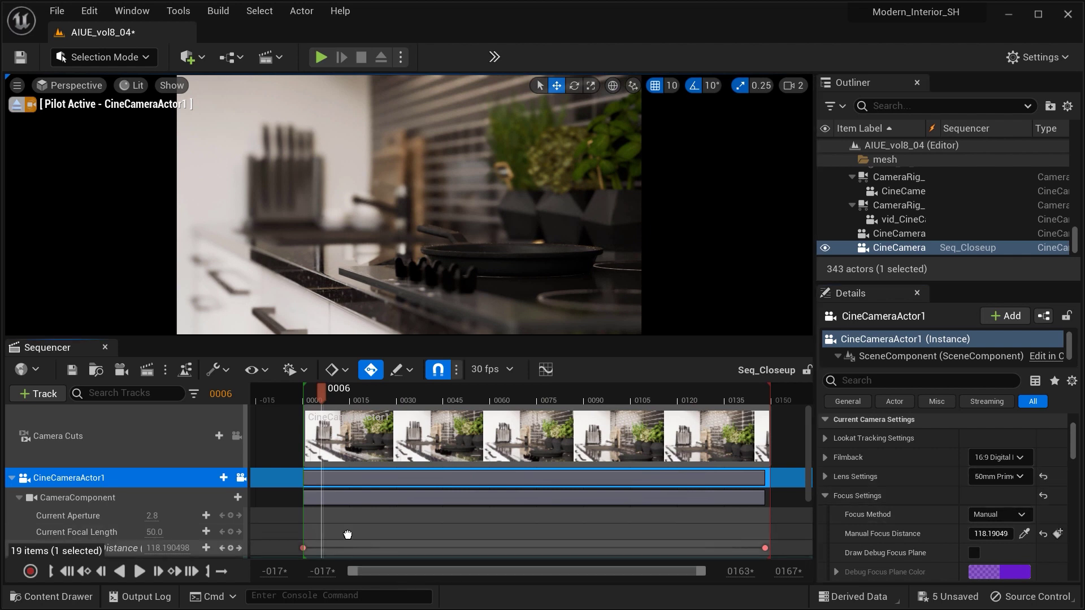
pyautogui.scroll(-3, 348, 535)
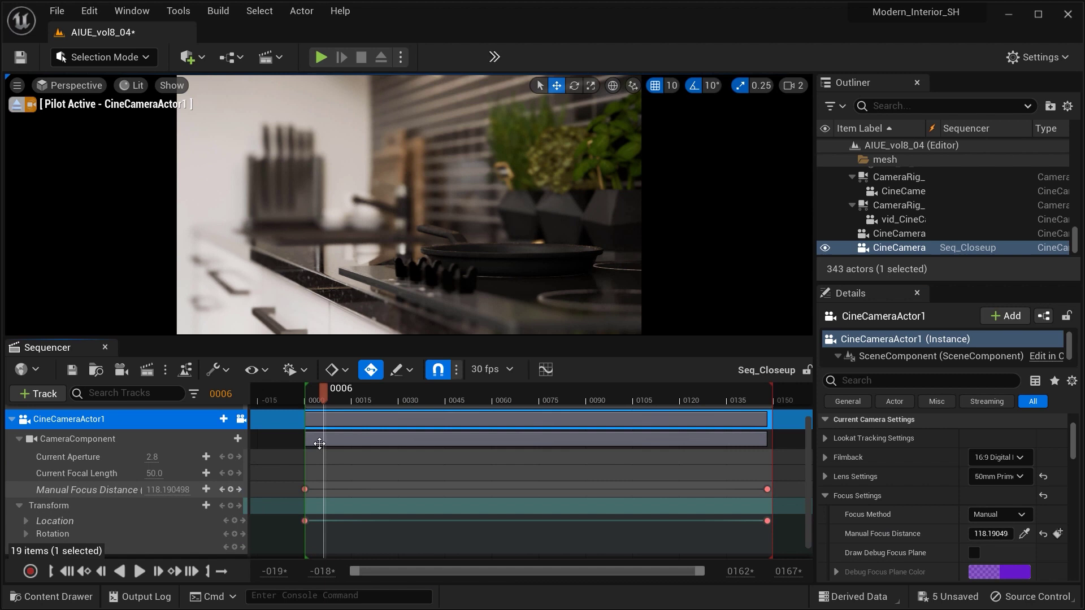
pyautogui.moveTo(307, 391); pyautogui.dragTo(733, 541)
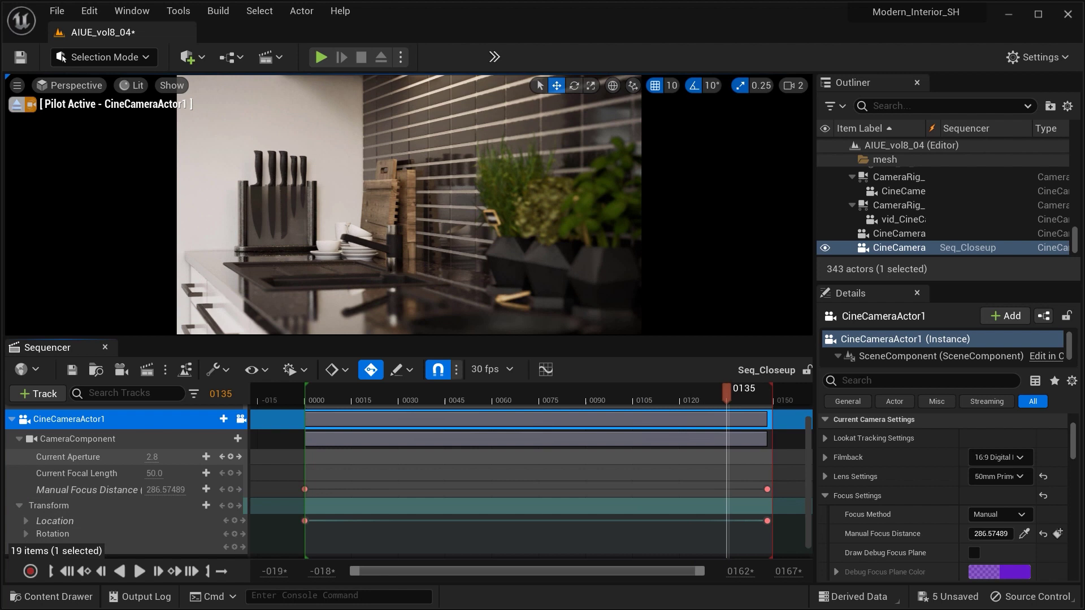
# - Look through the placed camera CineCameraActor3 and open the Seq_Rotating level sequence
pyautogui.click(202, 67)
pyautogui.click(202, 63)
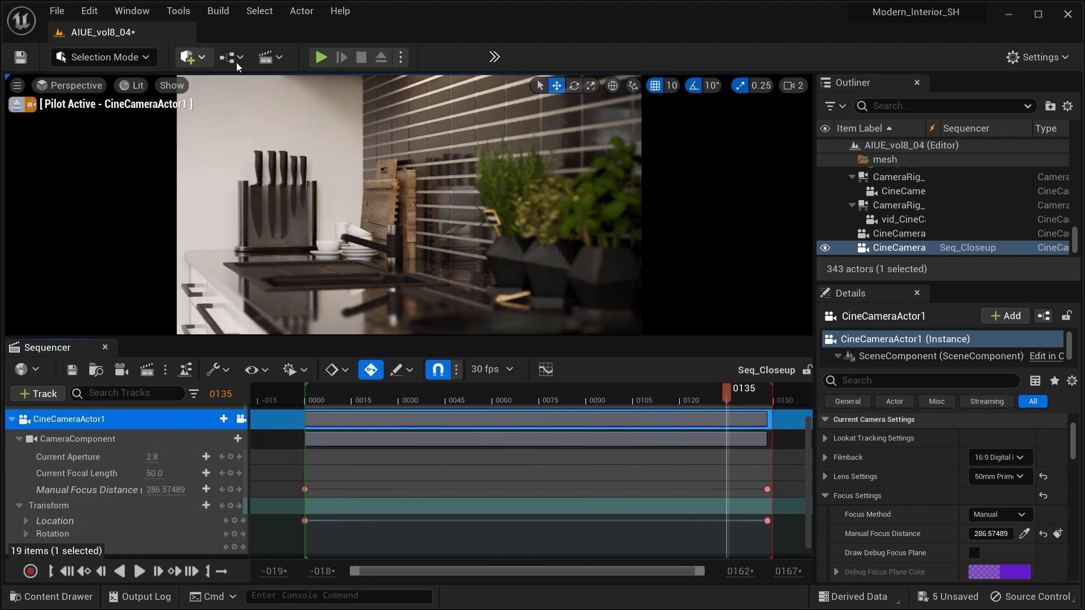
pyautogui.click(73, 86)
pyautogui.moveTo(113, 233)
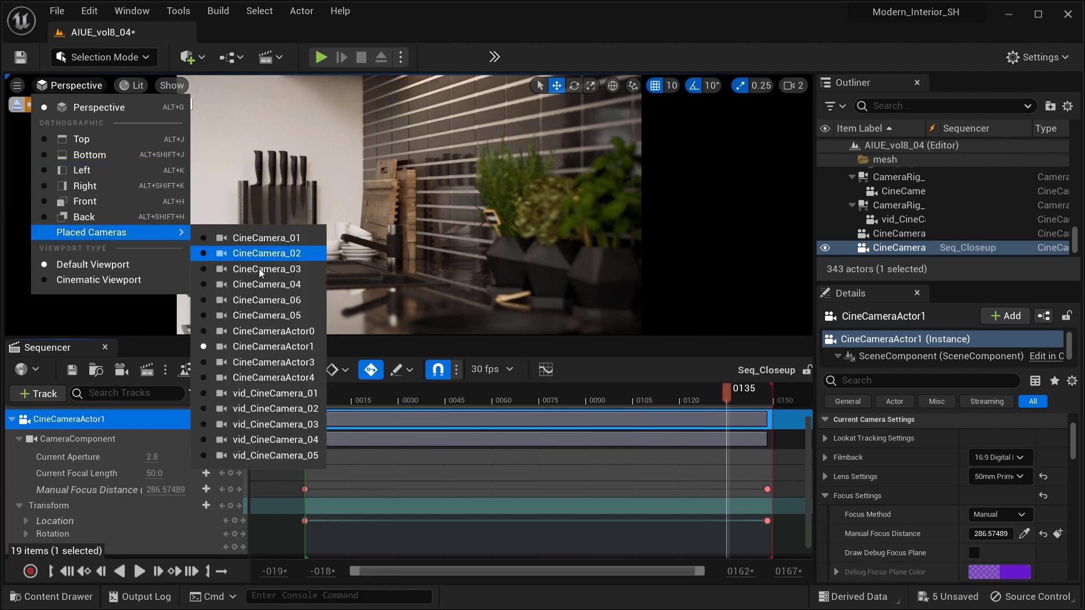
pyautogui.click(294, 363)
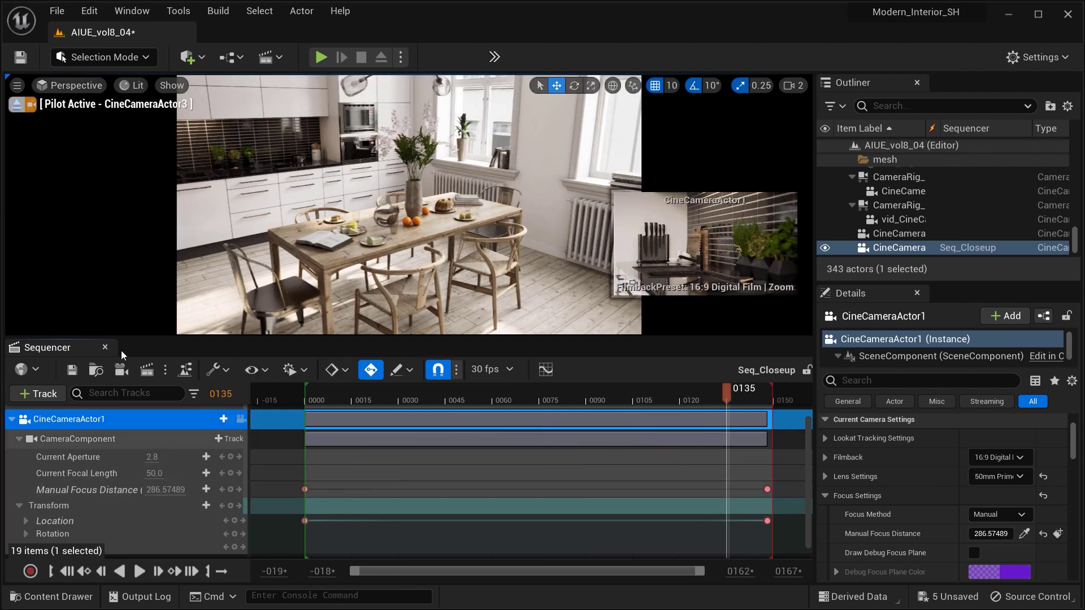
pyautogui.click(277, 60)
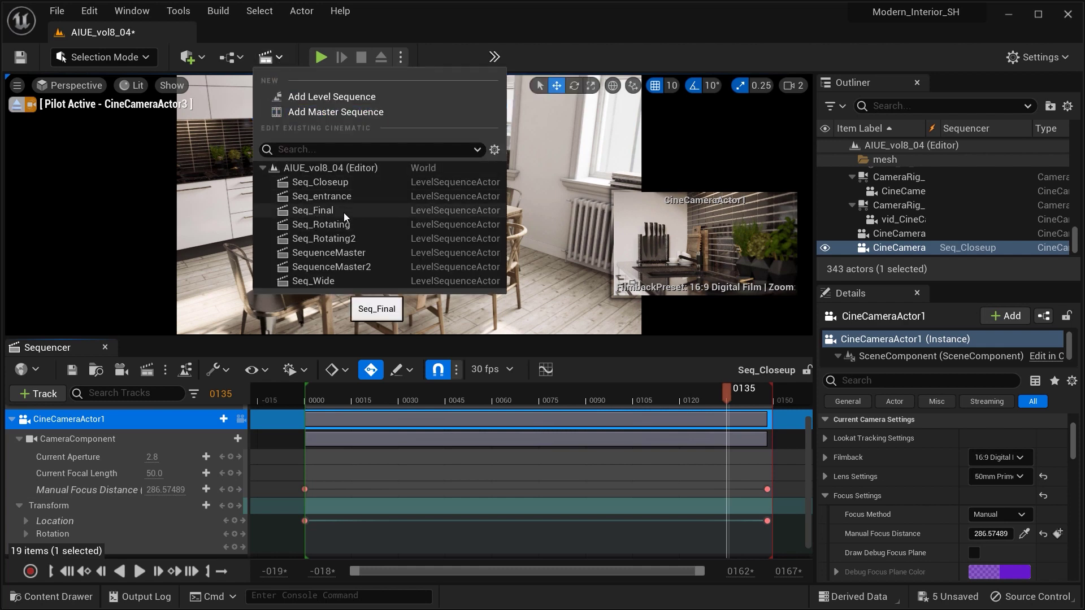
pyautogui.click(336, 225)
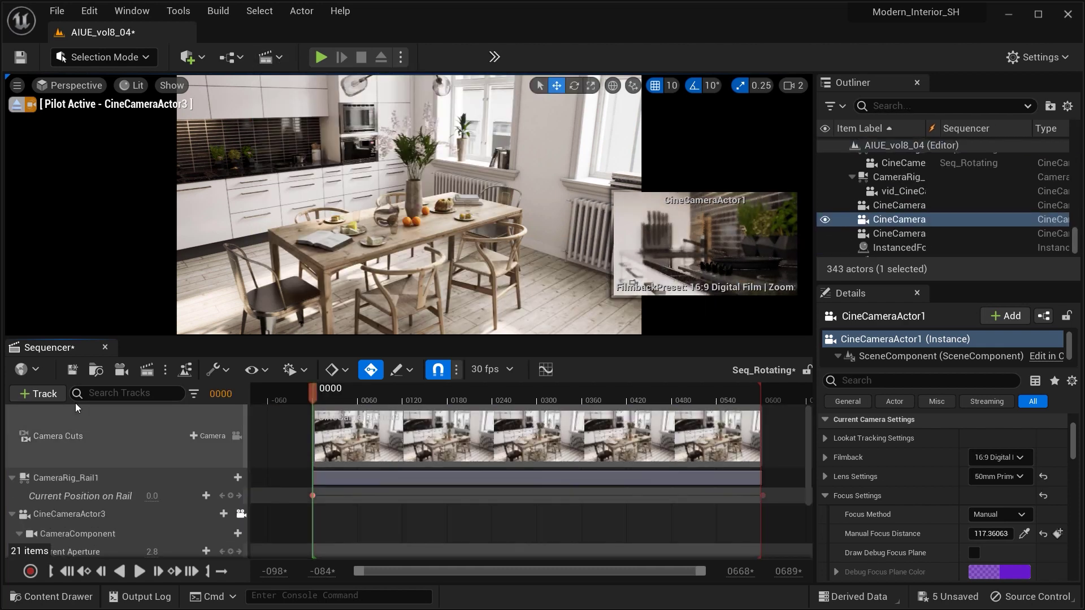
# - Inspect the CameraRig_Rail1, Current Position on Rail and Camera Cuts tracks of Seq_Rotating
pyautogui.click(145, 483)
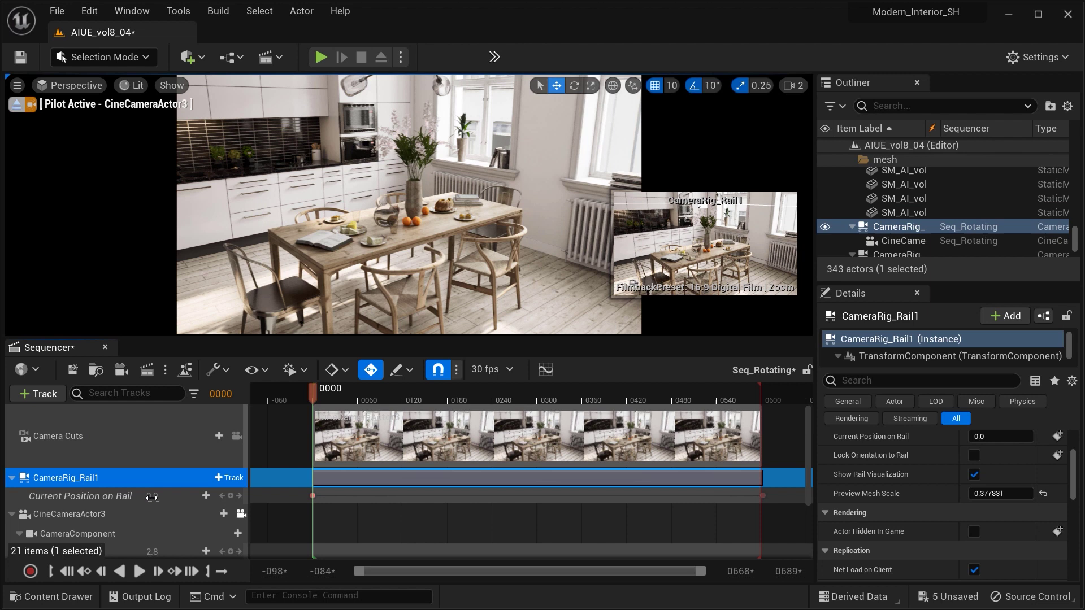
pyautogui.click(165, 497)
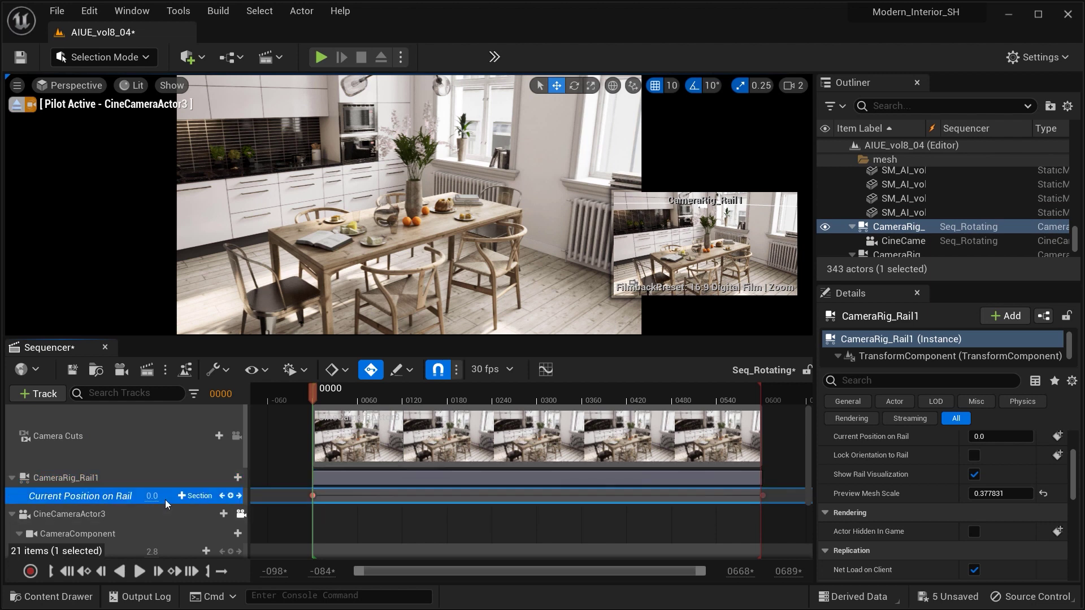
pyautogui.click(156, 428)
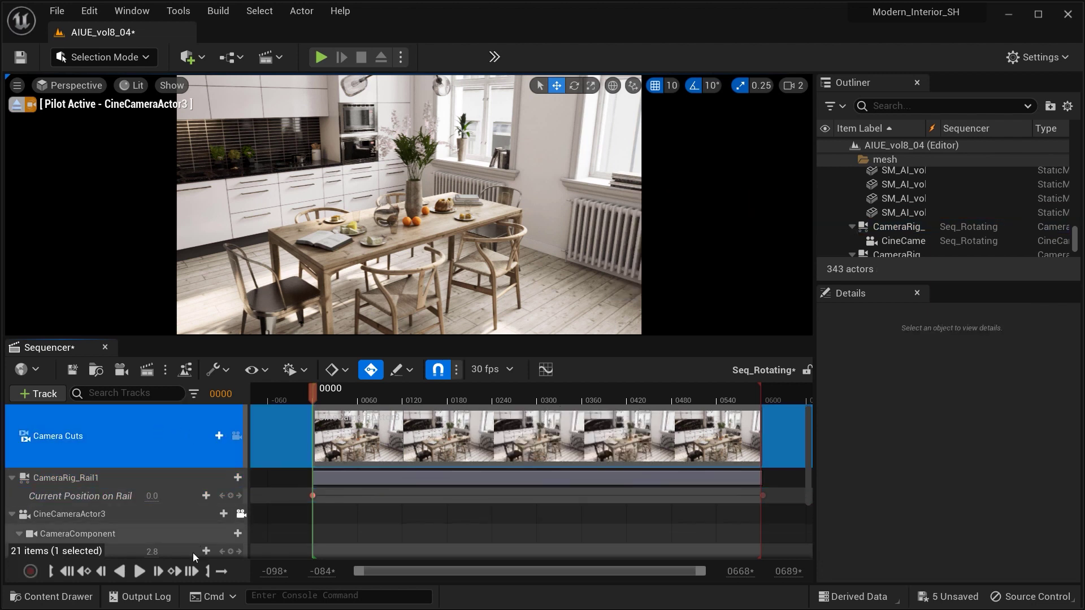
# - Play Seq_Rotating through to frame 590 and scrub back to frame 13 to review the rotating camera move
pyautogui.press('space')
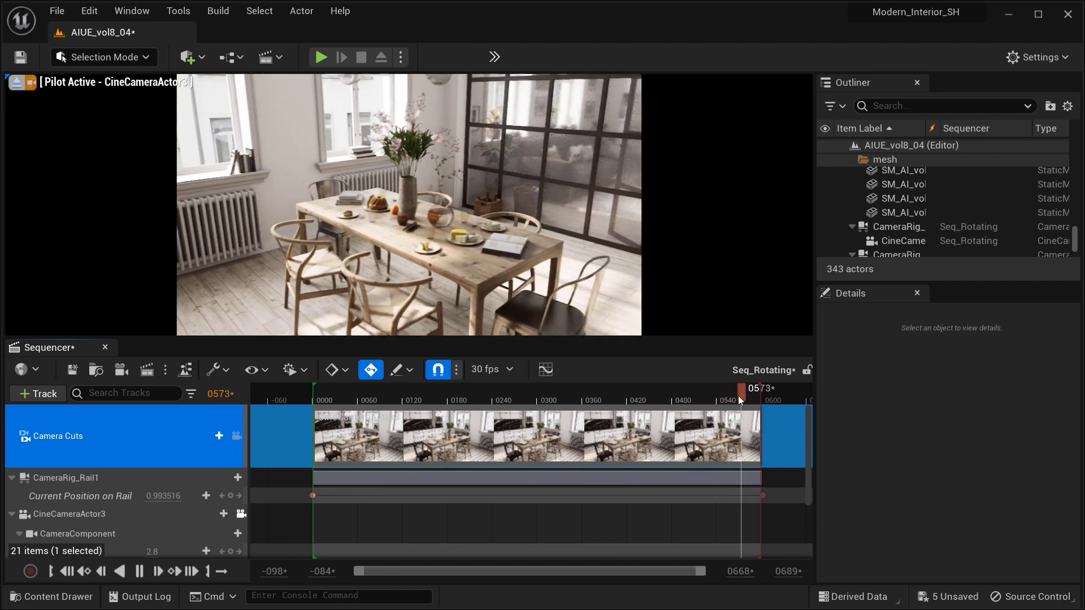
pyautogui.press('space')
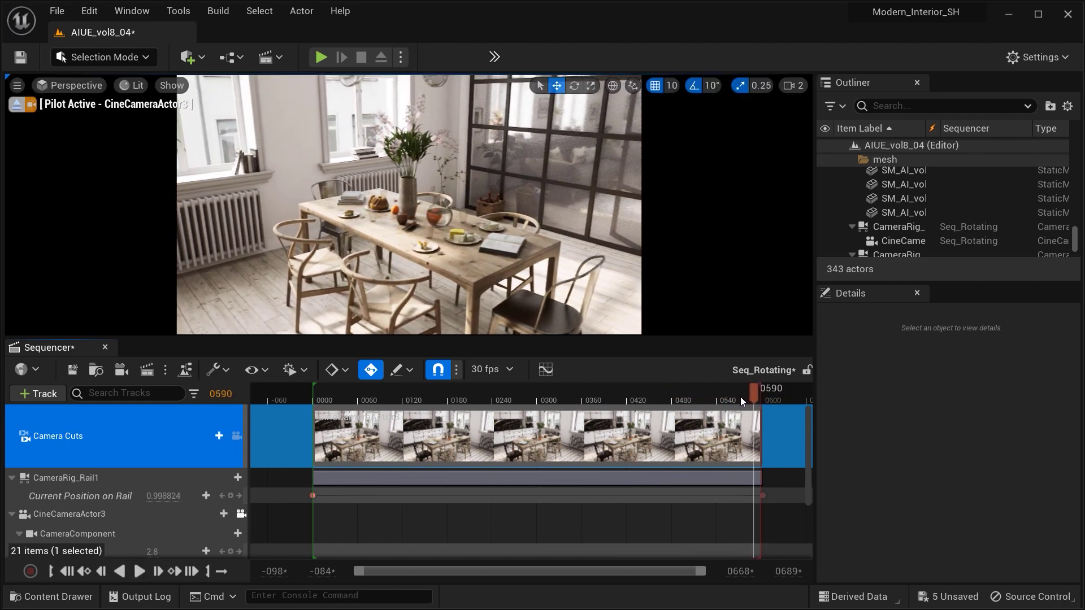
pyautogui.moveTo(741, 400); pyautogui.dragTo(639, 400)
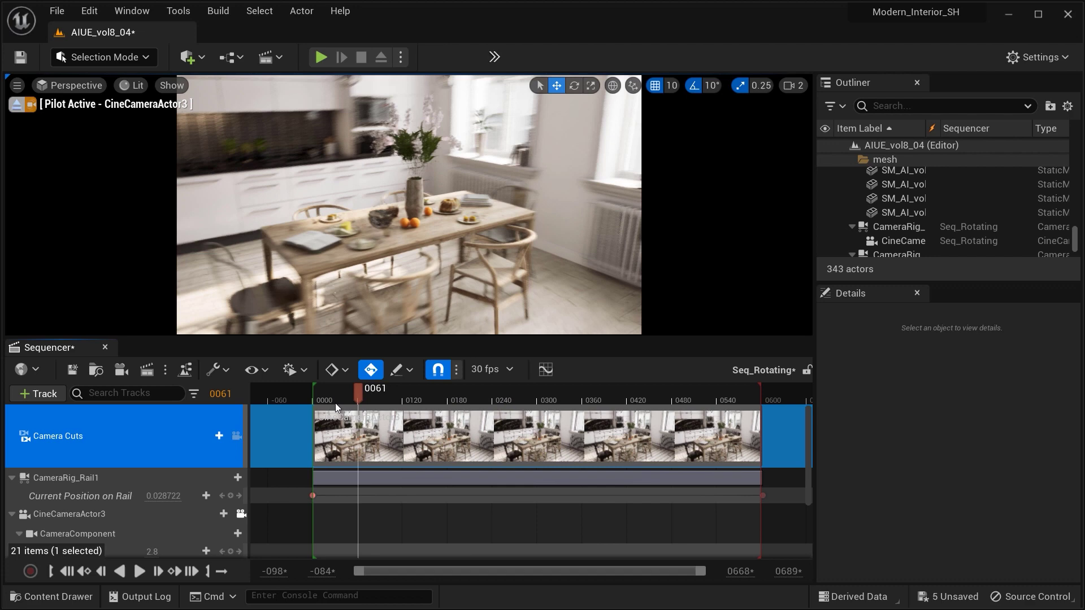
pyautogui.moveTo(335, 402); pyautogui.dragTo(324, 405)
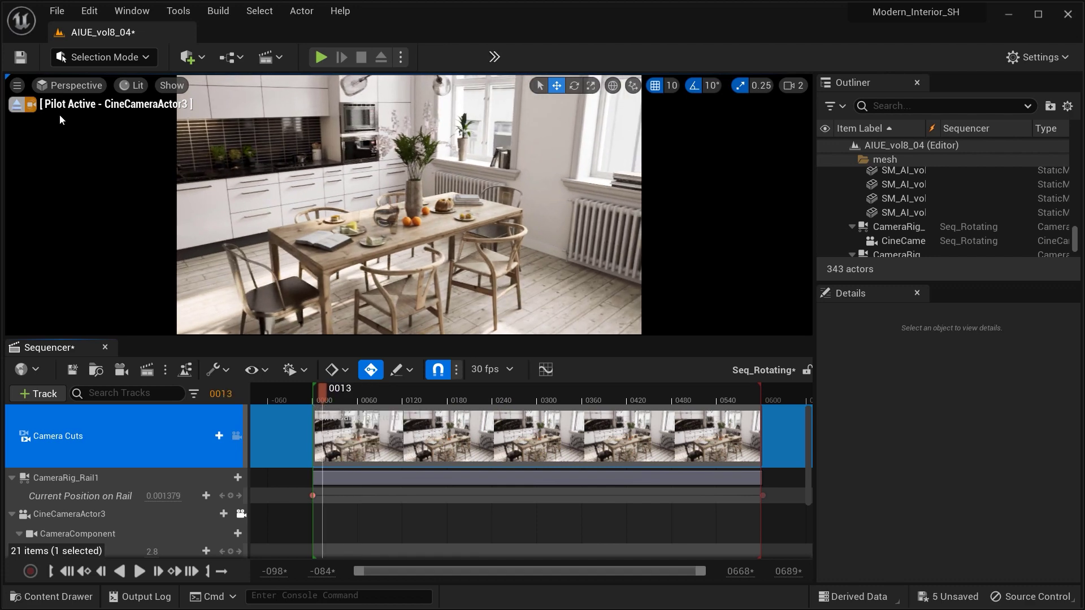
# - Stop piloting CineCameraActor3, show the editor-only camera rigs in the viewport, and select CameraRig_Rail1 to view its rail controls
pyautogui.click(17, 106)
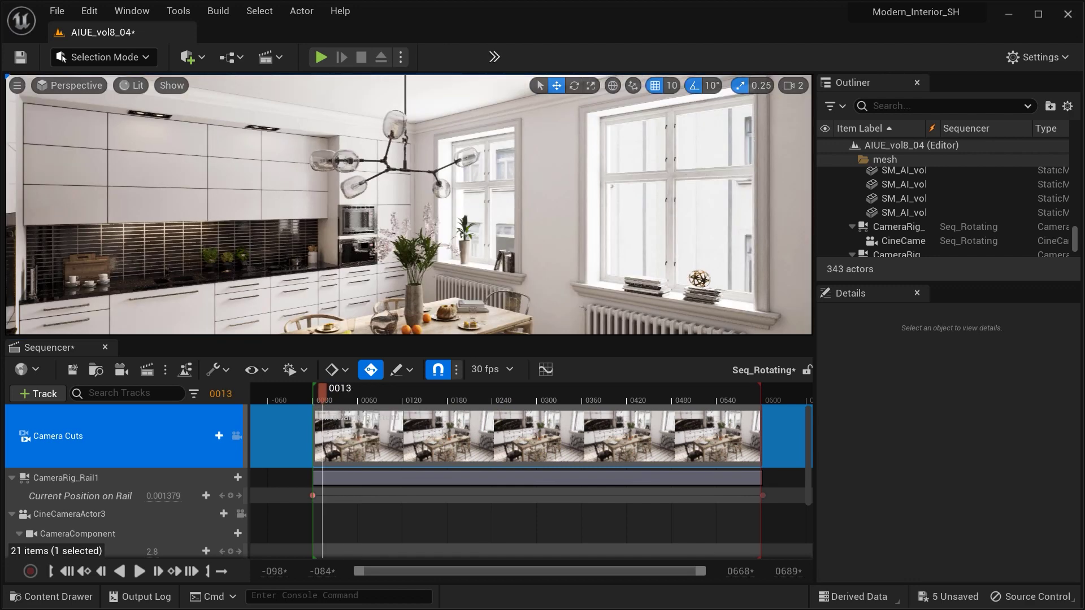
pyautogui.moveTo(409, 205); pyautogui.dragTo(497, 221, button='right')
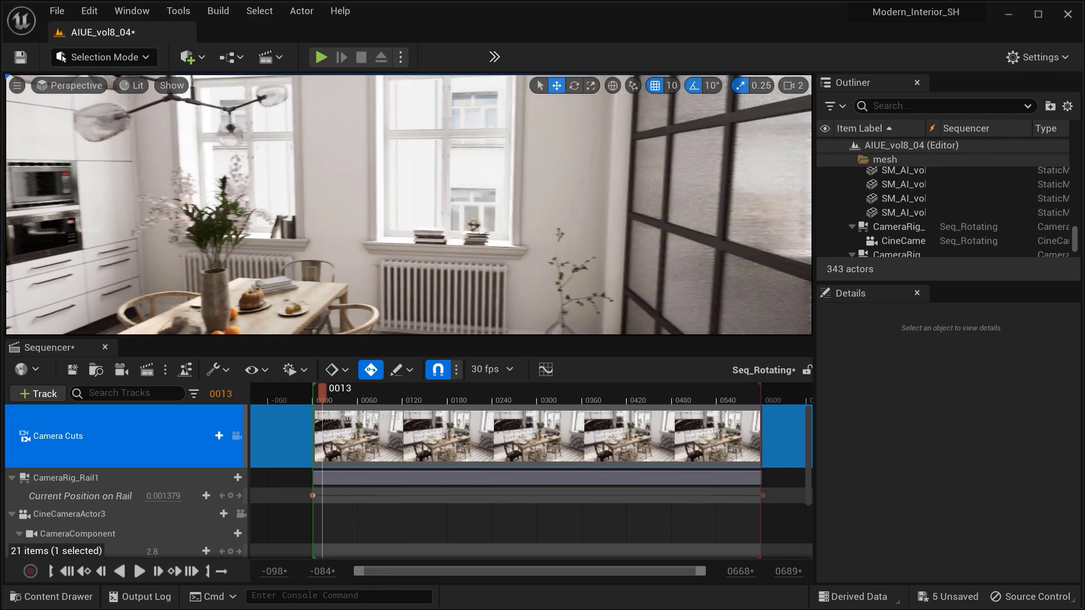
pyautogui.press('g')
pyautogui.moveTo(530, 296); pyautogui.dragTo(664, 303, button='right')
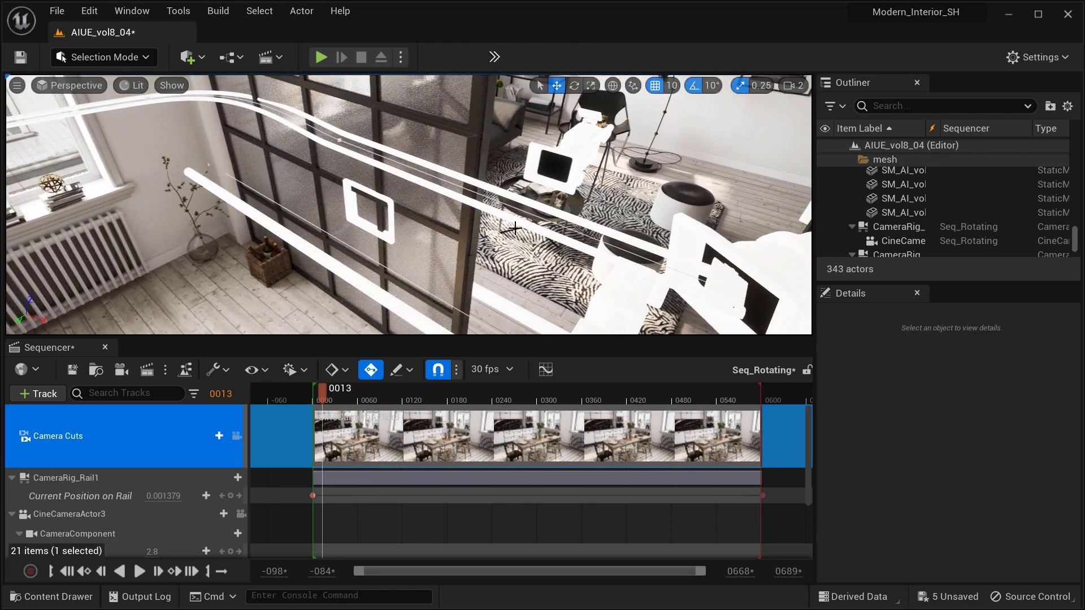
pyautogui.click(530, 239)
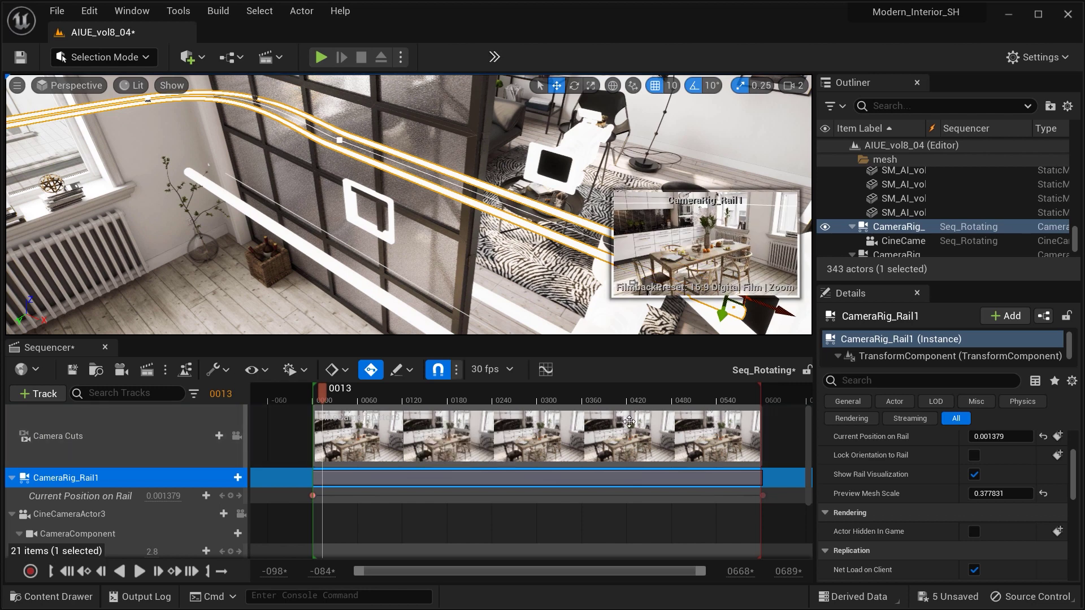
pyautogui.scroll(2, 1006, 486)
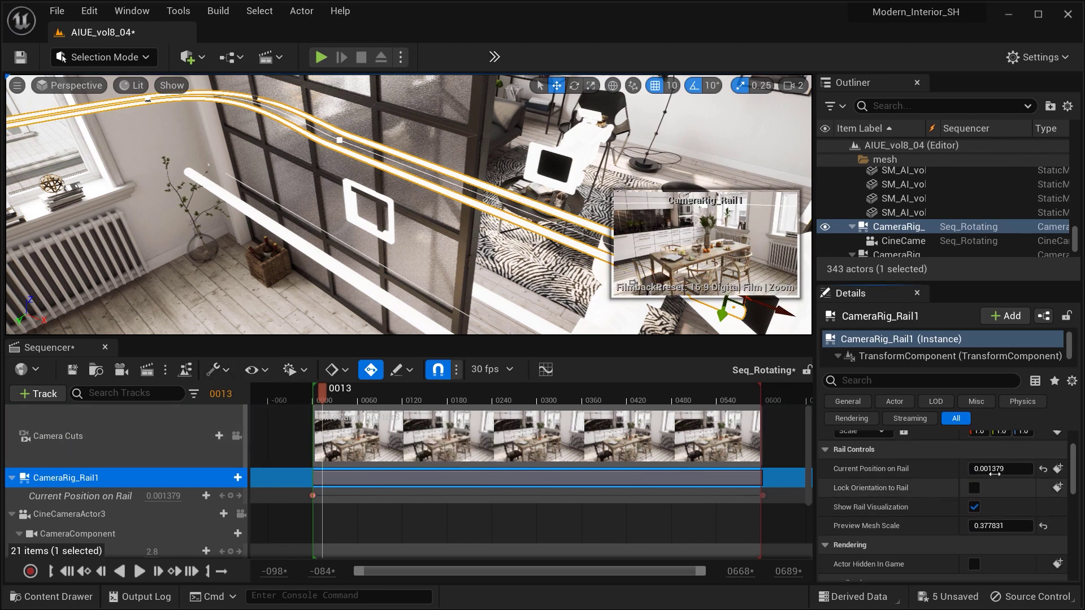
# - Turn off auto-keying and scrub Seq_Rotating to frames 257 and 456 to follow the camera along CameraRig_Rail1
pyautogui.click(374, 370)
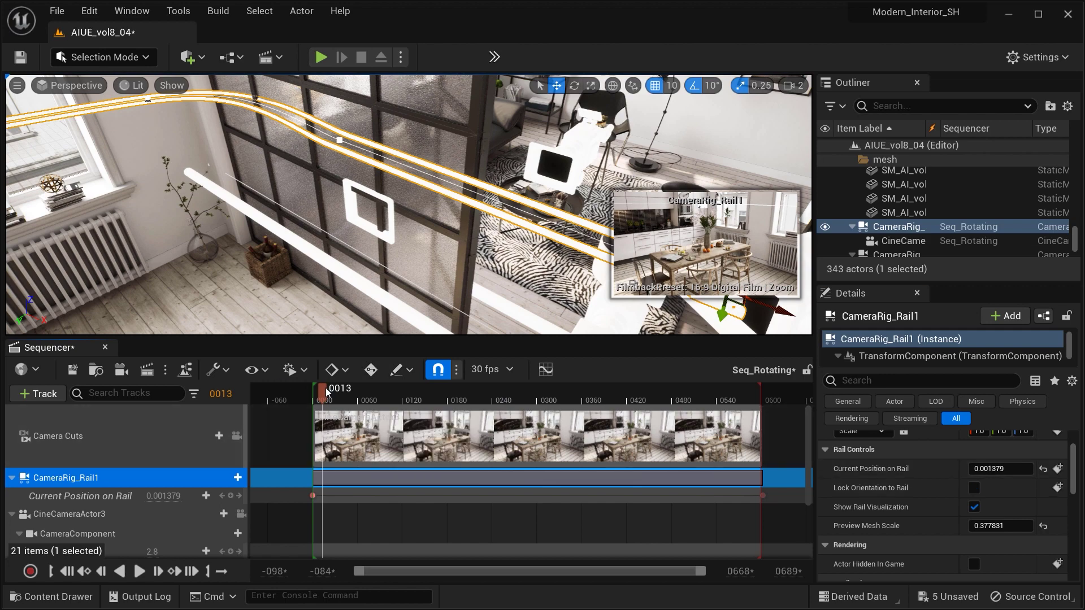
pyautogui.moveTo(362, 397); pyautogui.dragTo(451, 385)
pyautogui.moveTo(305, 211); pyautogui.dragTo(141, 199, button='right')
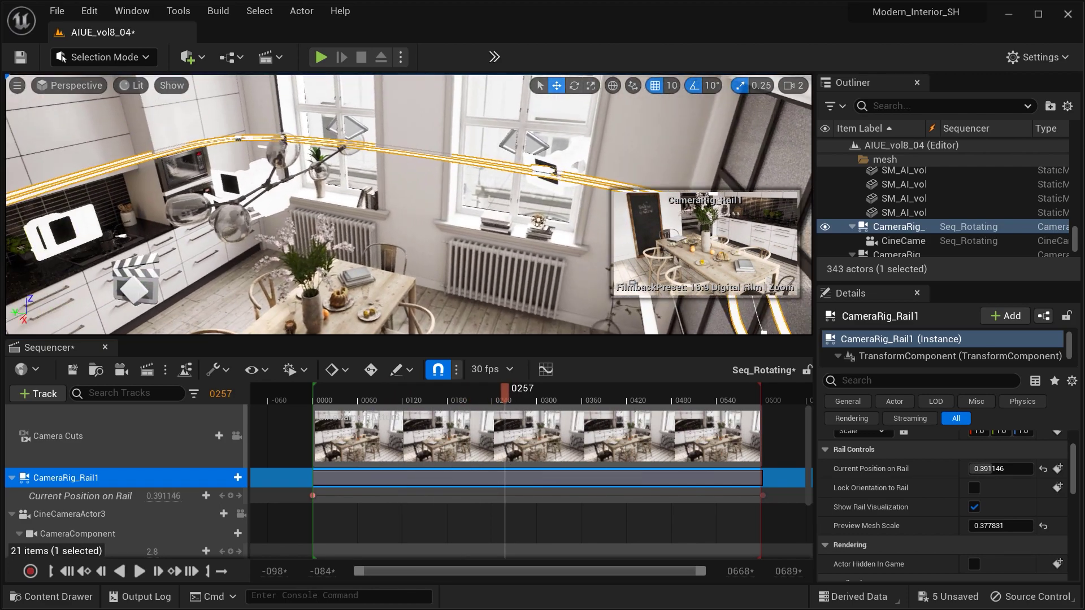
pyautogui.moveTo(509, 392); pyautogui.dragTo(654, 438)
pyautogui.moveTo(512, 266); pyautogui.dragTo(441, 264, button='right')
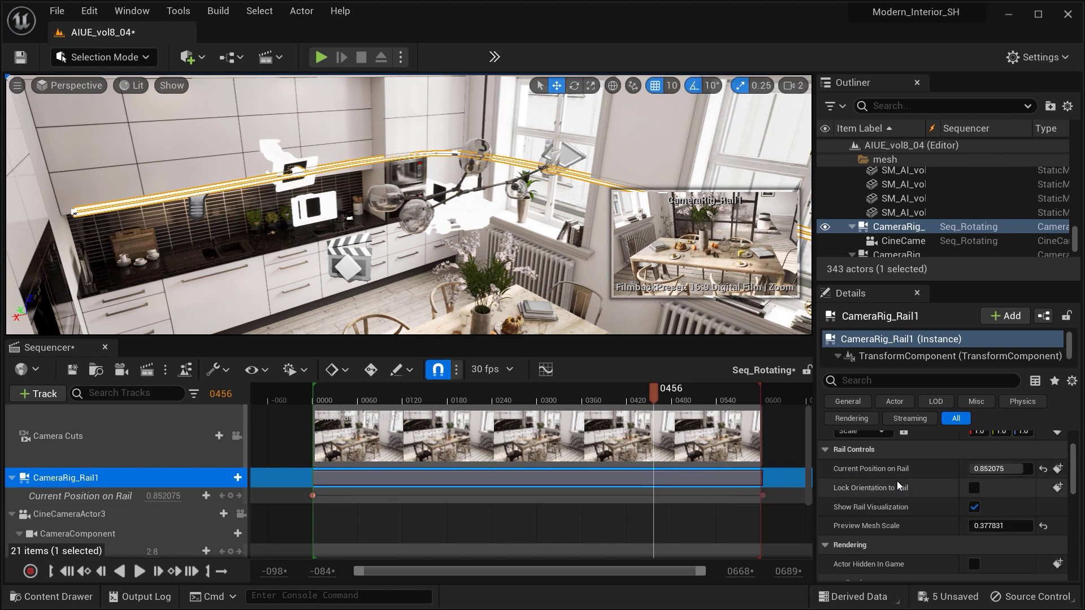
# - Inspect the filmback, lens, focus, focal length and aperture settings of CineCameraActor3, and scrub Seq_Rotating to frame 429
pyautogui.click(907, 241)
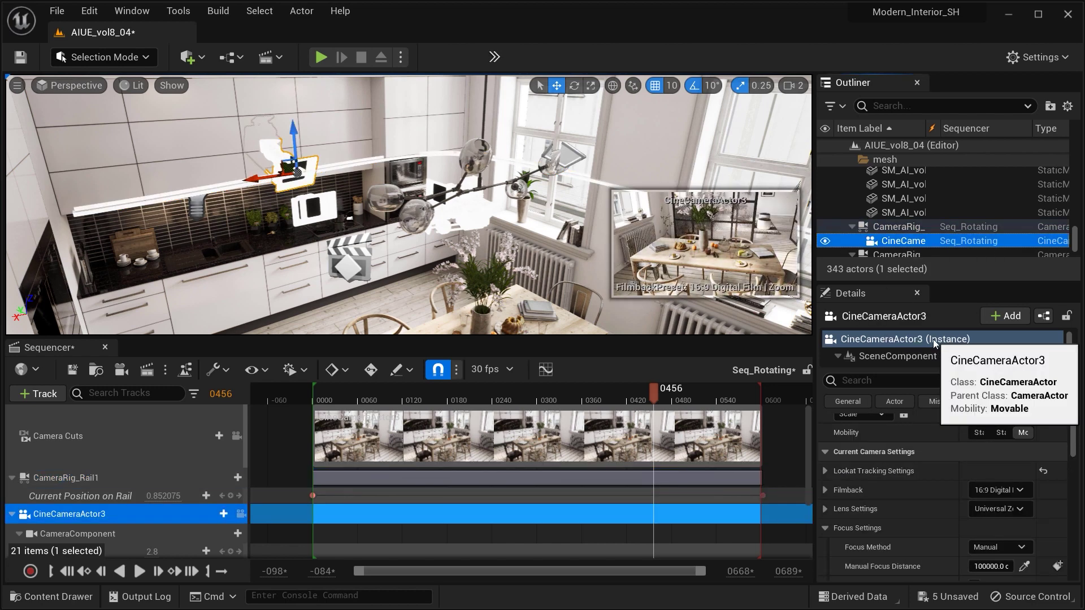
pyautogui.click(915, 226)
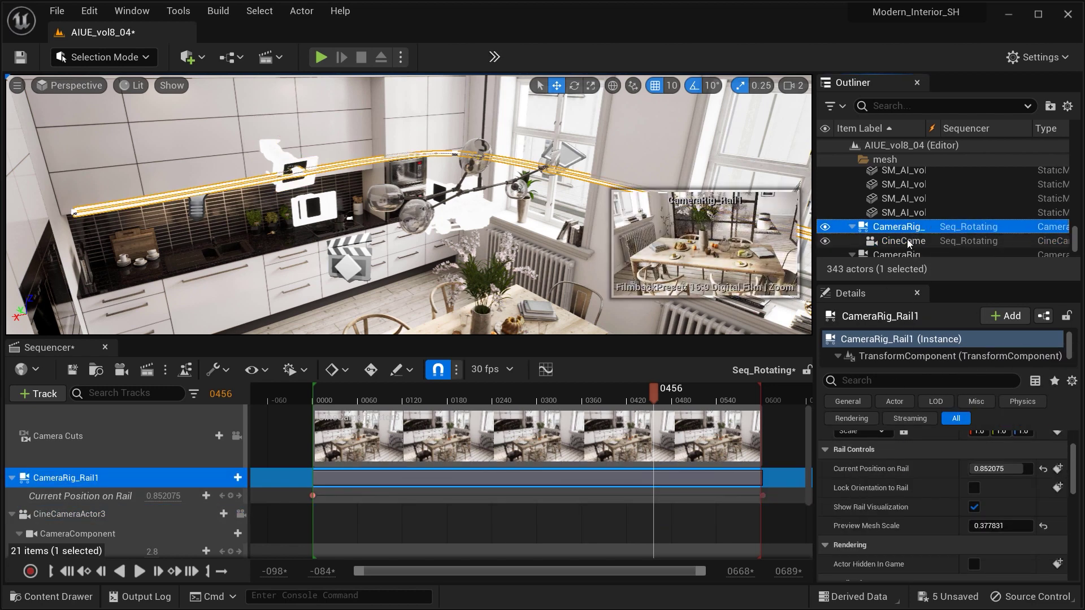
pyautogui.click(910, 241)
pyautogui.scroll(-2, 903, 468)
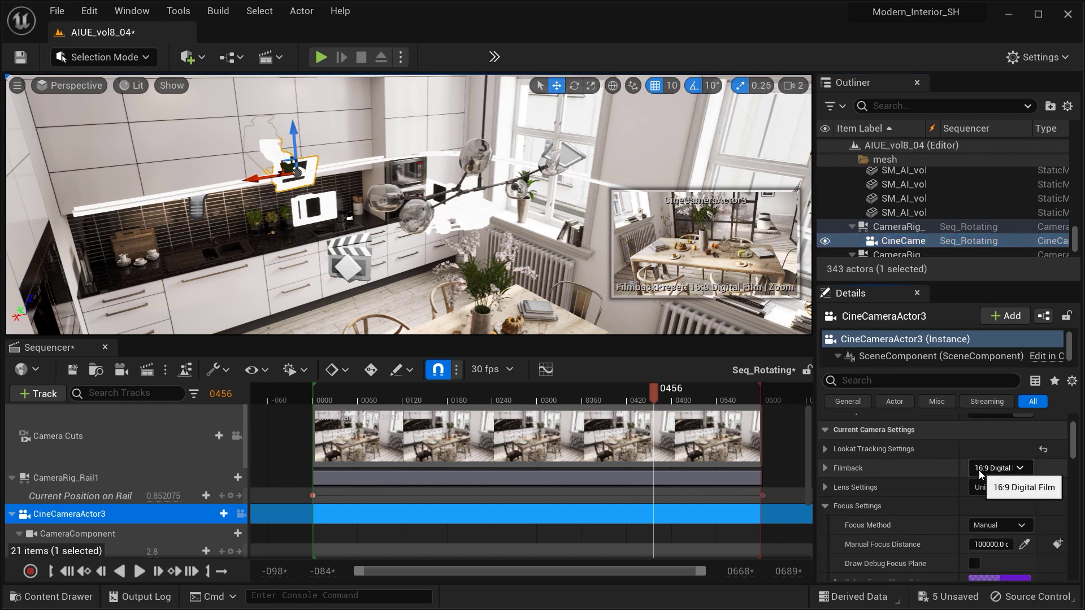
pyautogui.scroll(-5, 961, 503)
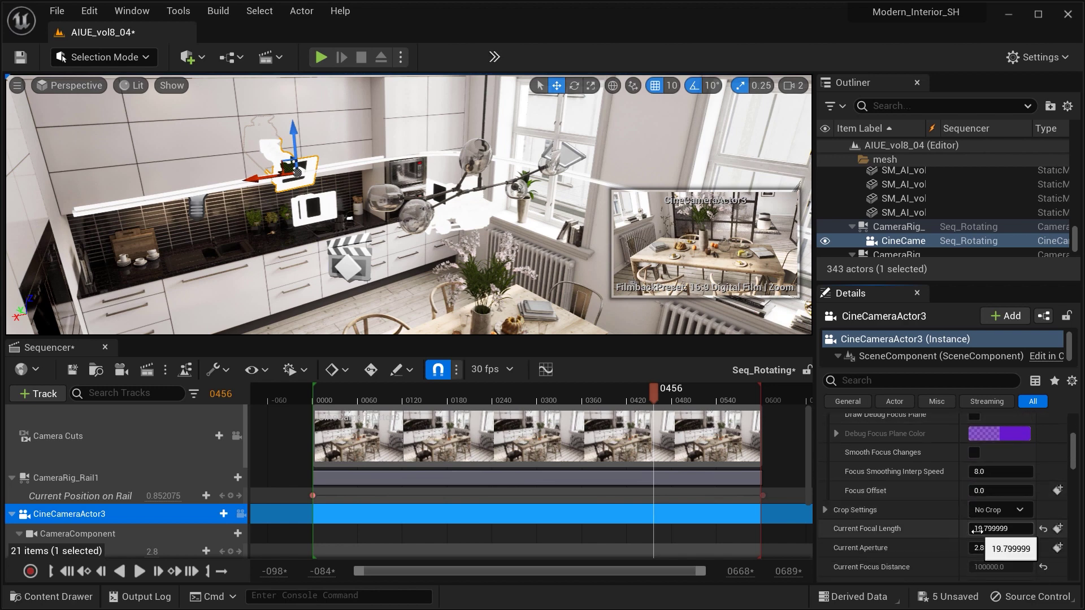
pyautogui.scroll(-2, 934, 489)
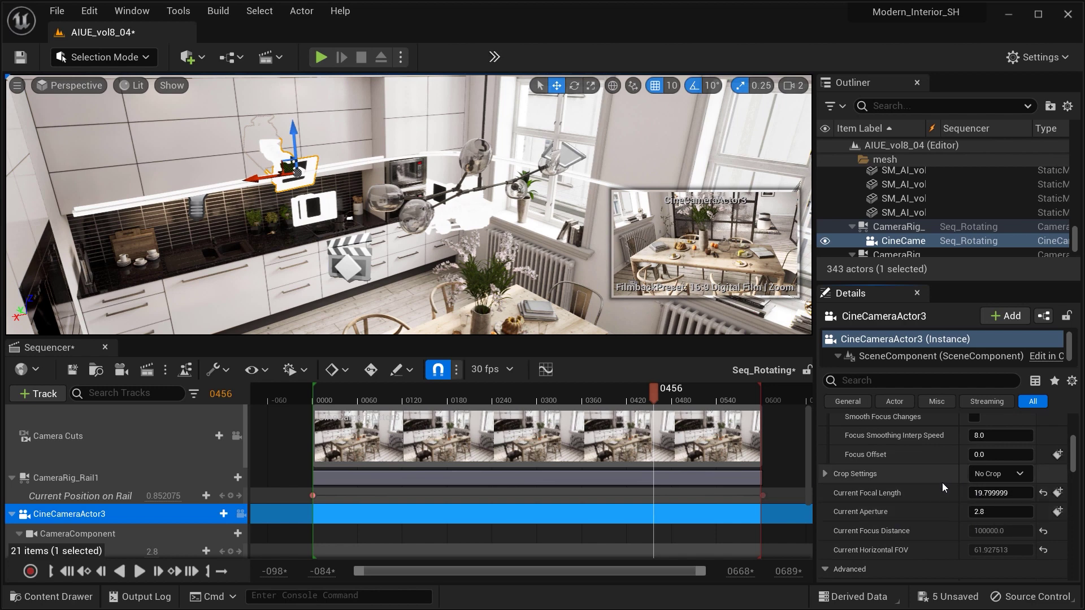
pyautogui.moveTo(942, 483); pyautogui.dragTo(941, 580, button='right')
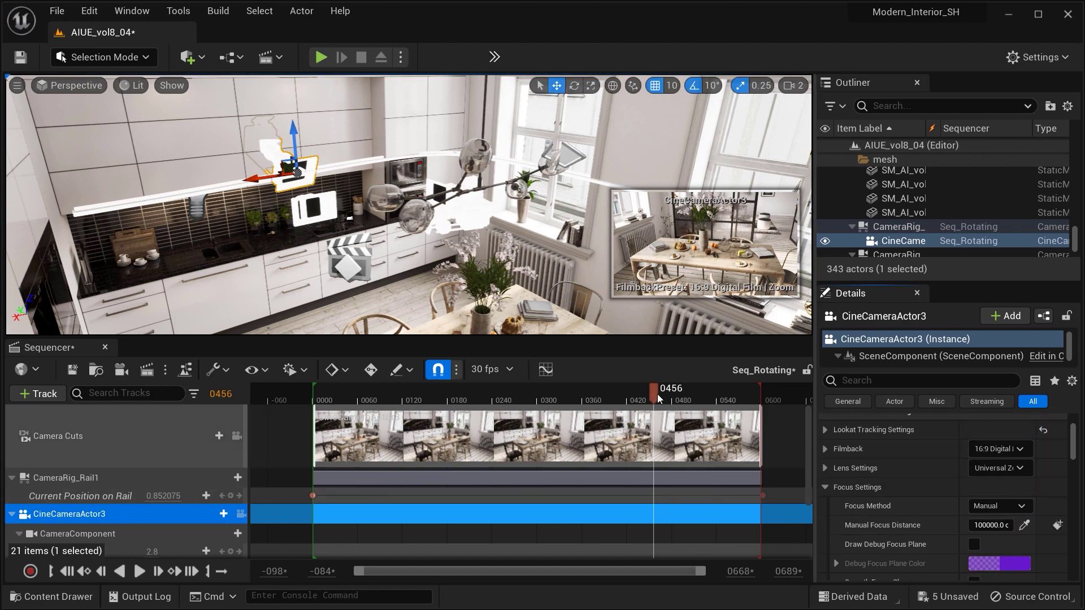
pyautogui.moveTo(656, 395); pyautogui.dragTo(632, 397)
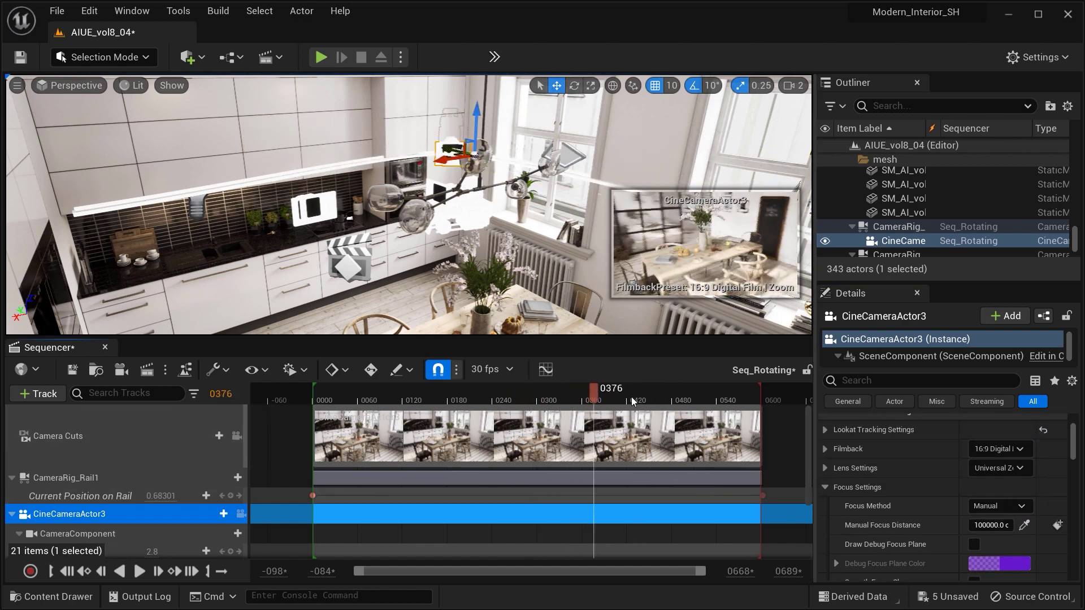
# - Select the straight camera rail CameraRig_Rail4 in the viewport and open the Seq_Wide level sequence
pyautogui.click(98, 89)
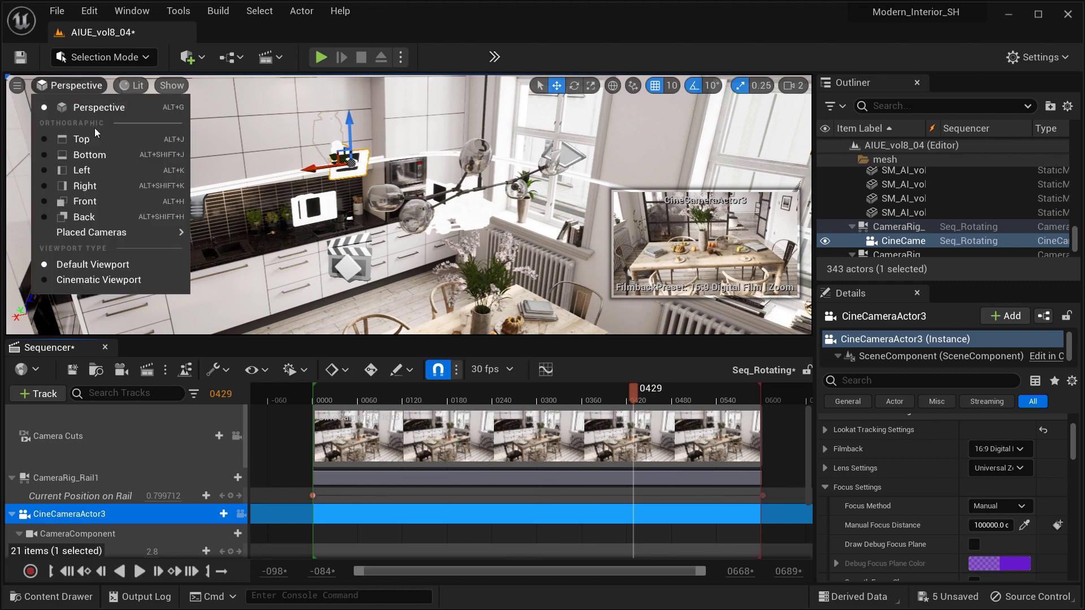
pyautogui.moveTo(122, 235)
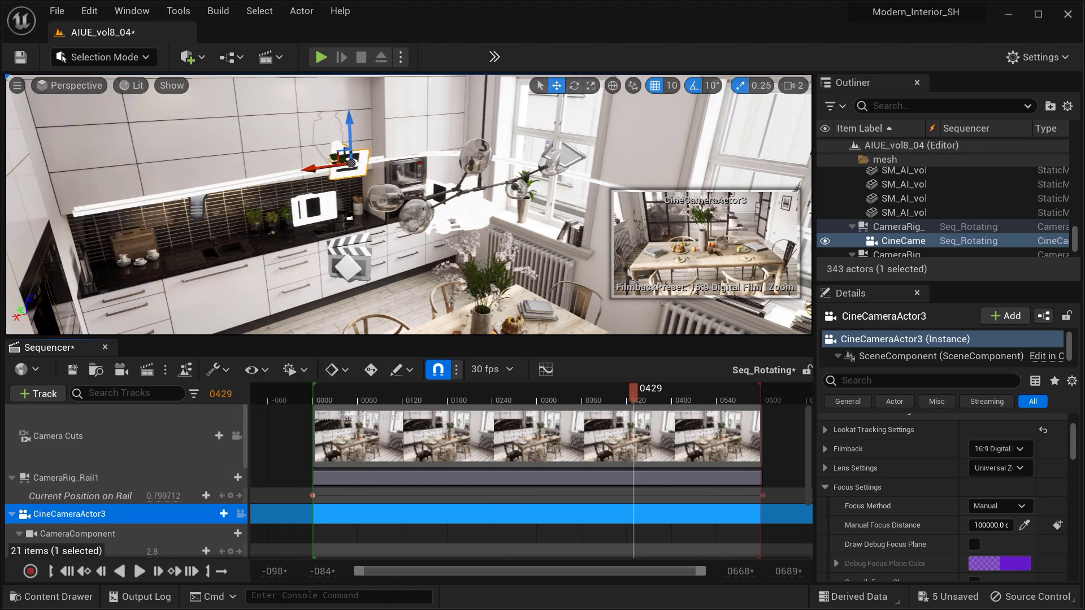
pyautogui.moveTo(350, 215); pyautogui.dragTo(525, 238, button='right')
pyautogui.click(503, 273)
pyautogui.click(270, 57)
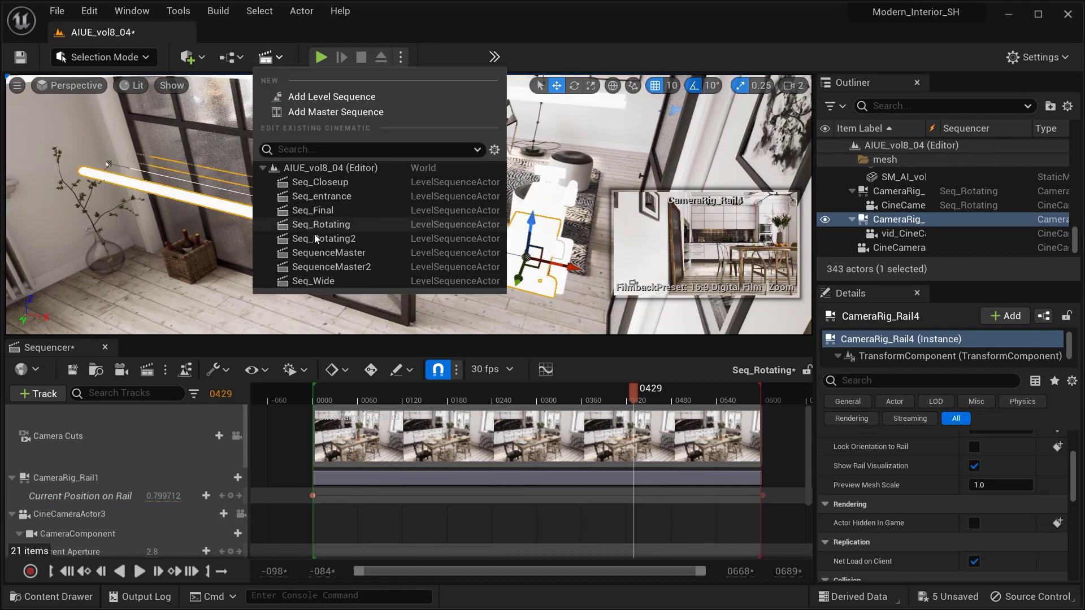
pyautogui.click(305, 281)
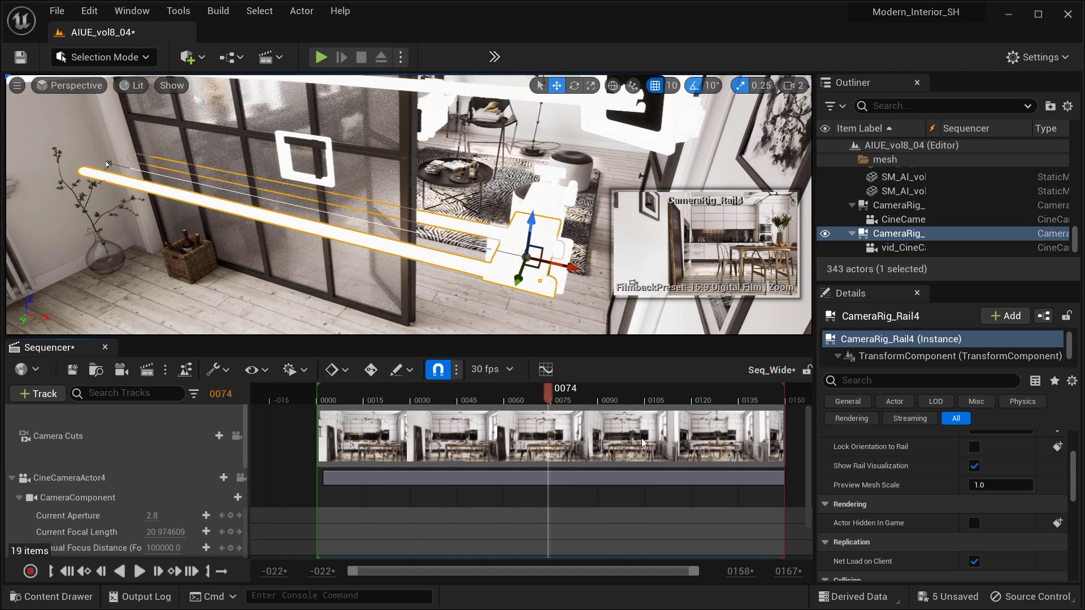
# - Test the camera's travel along CameraRig_Rail4 by shifting its Current Position on Rail to about 0.076 and playing Seq_Wide
pyautogui.moveTo(642, 439); pyautogui.dragTo(485, 428)
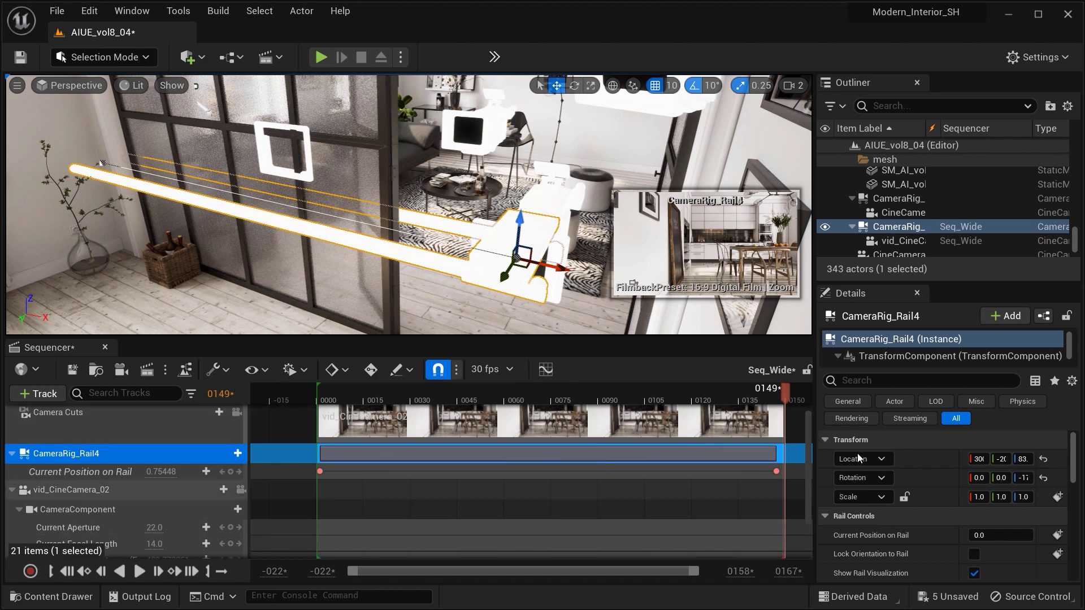
pyautogui.moveTo(980, 535)
pyautogui.mouseDown()
pyautogui.moveTo(1042, 535)
pyautogui.moveTo(968, 536)
pyautogui.mouseUp()
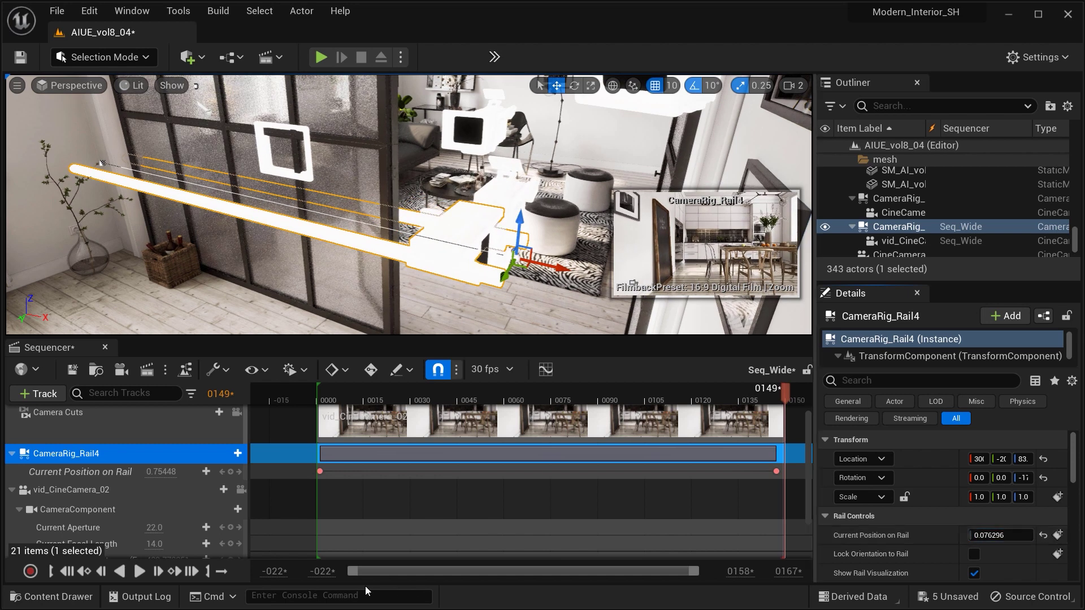
pyautogui.click(137, 571)
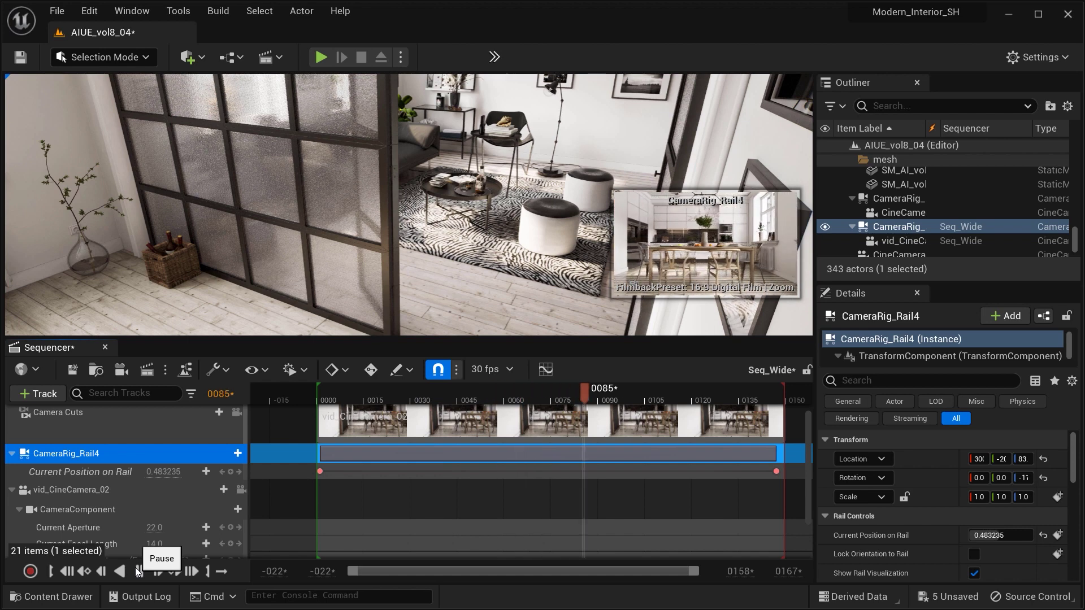
pyautogui.click(137, 571)
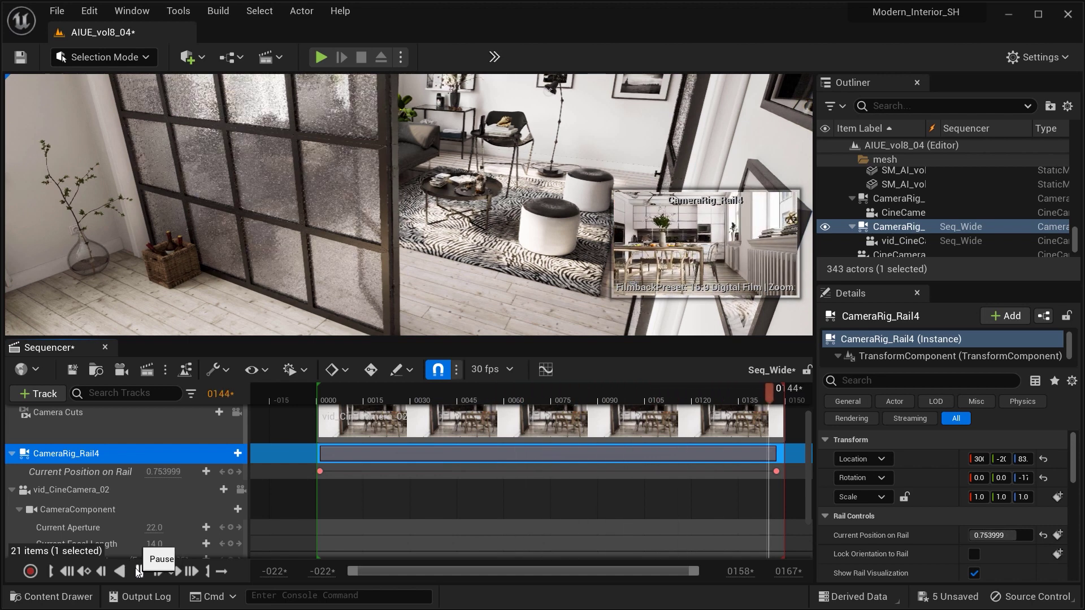
# - Return Seq_Wide to frame 2 and inspect the filmback, lens and focus settings of vid_CineCamera_02
pyautogui.click(322, 396)
pyautogui.scroll(-2, 982, 544)
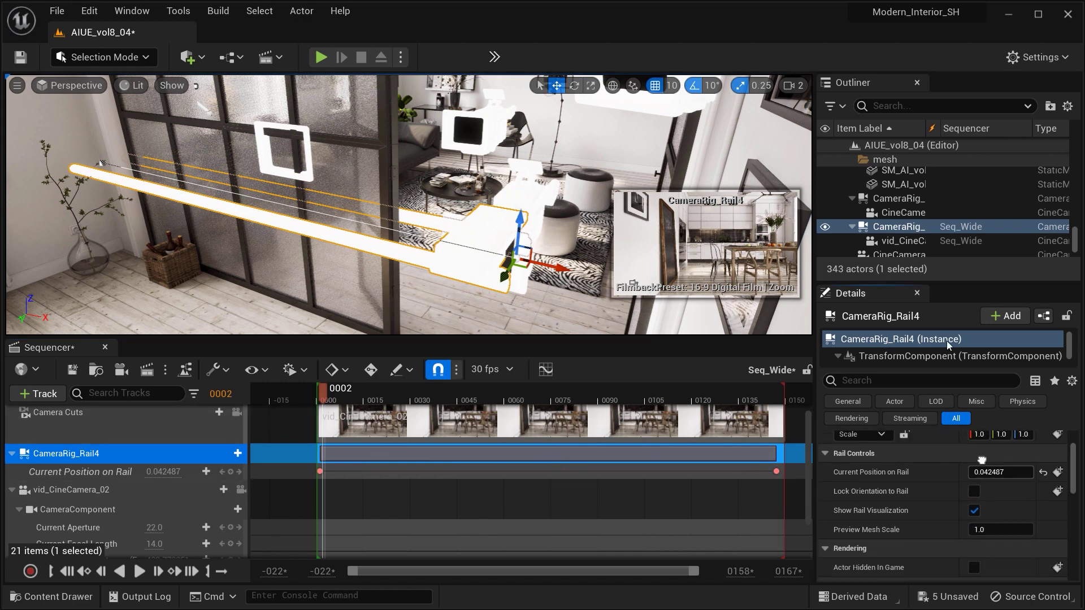
pyautogui.click(920, 243)
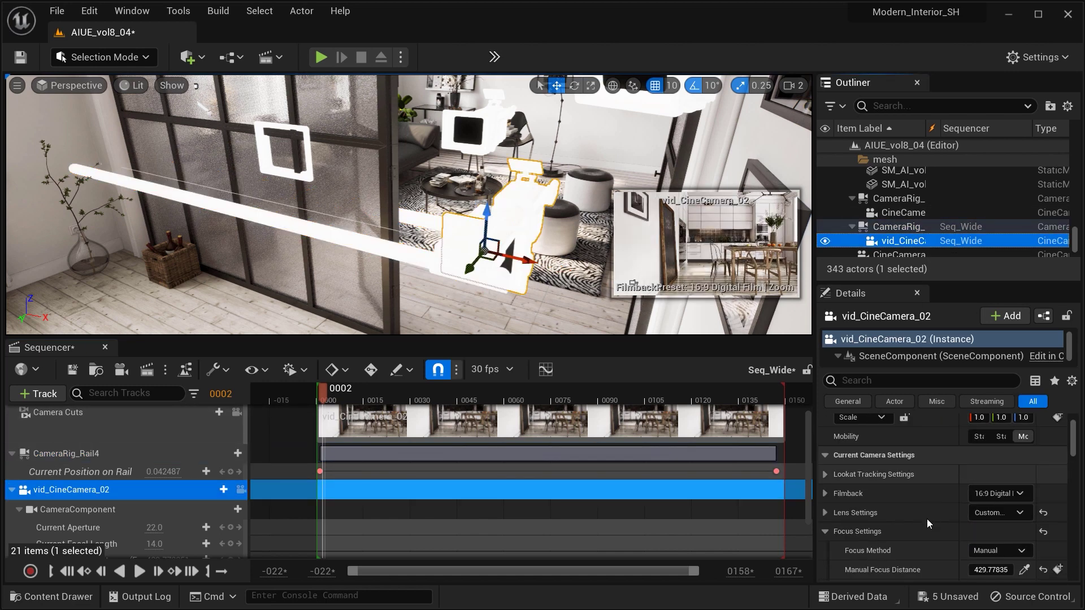
pyautogui.moveTo(927, 504)
pyautogui.mouseDown(button='right')
pyautogui.moveTo(927, 447)
pyautogui.moveTo(927, 466)
pyautogui.mouseUp(button='right')
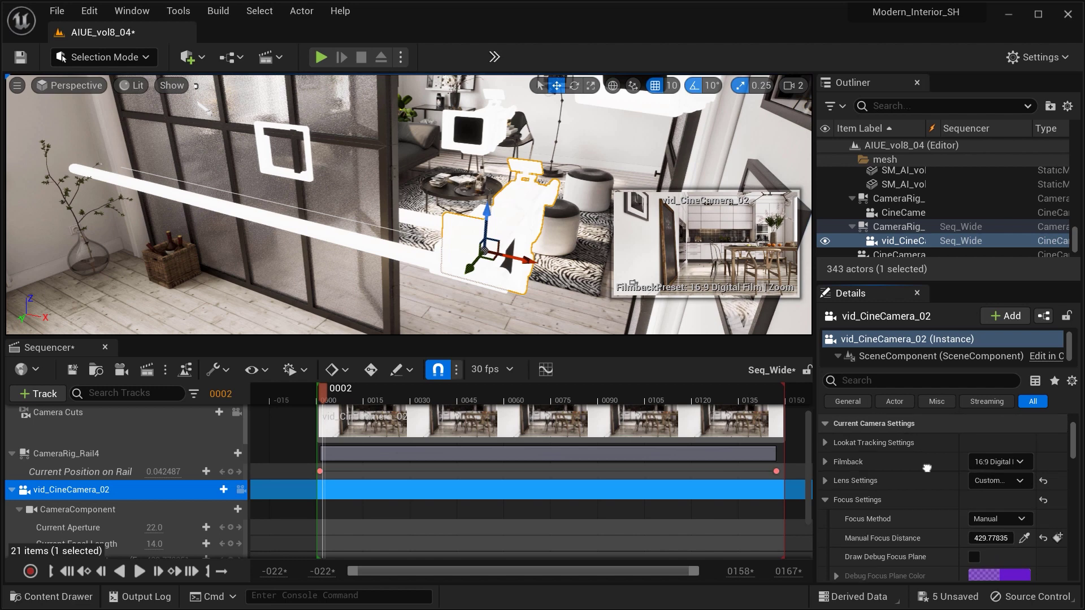
# - Look through the placed camera CineCameraActor0 and open the Seq_Final level sequence with its Camera Cuts track selected
pyautogui.click(70, 85)
pyautogui.moveTo(93, 233)
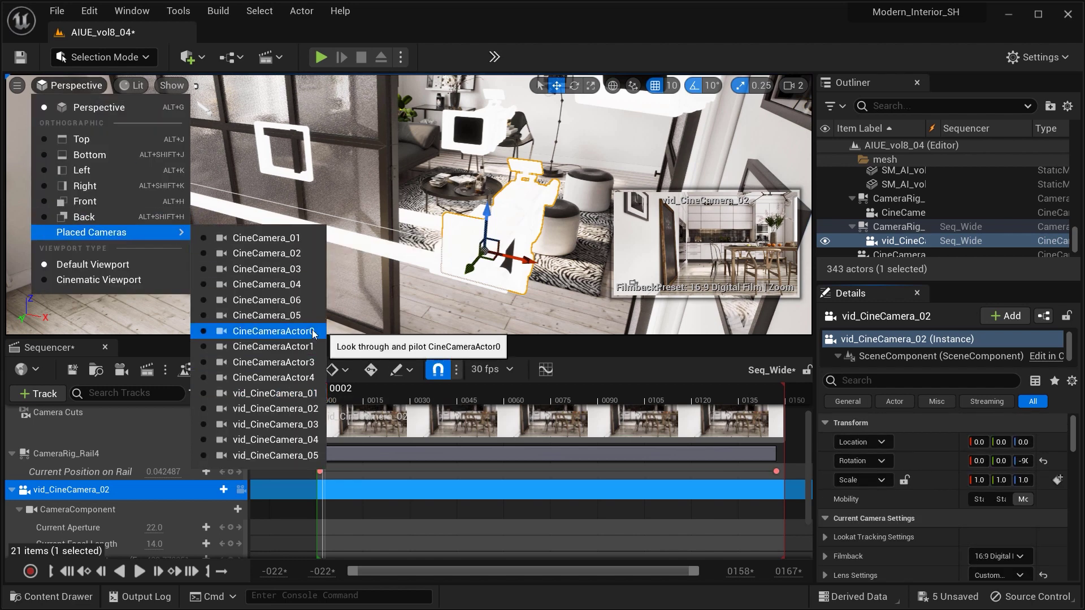
pyautogui.click(313, 332)
pyautogui.click(192, 57)
pyautogui.click(271, 57)
pyautogui.click(324, 209)
pyautogui.click(154, 434)
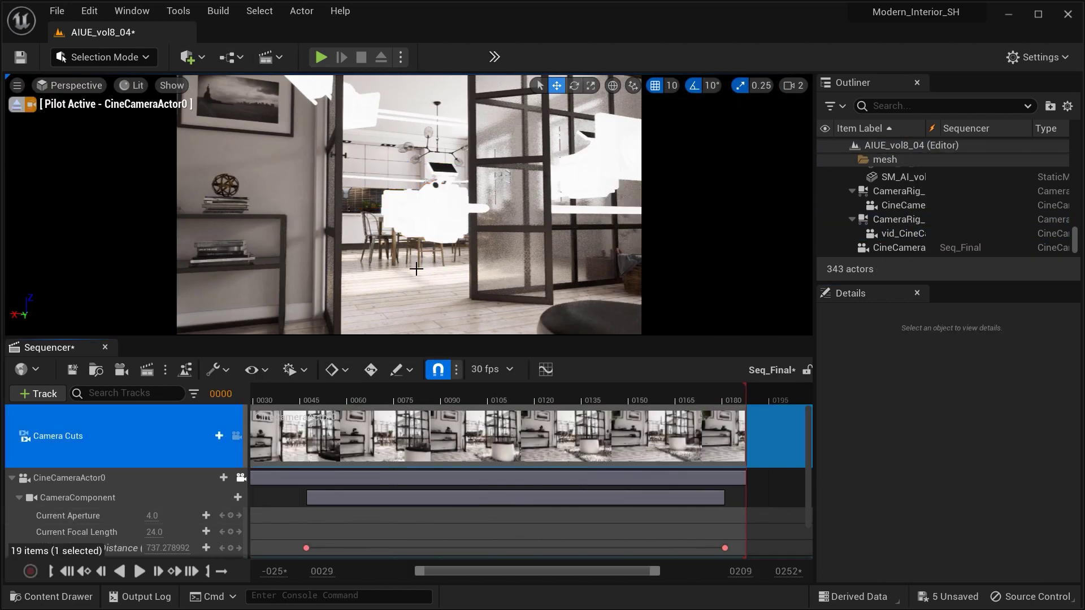
# - Play Seq_Final twice through CineCameraActor0 to review its camera movement and manual focus animation
pyautogui.click(139, 572)
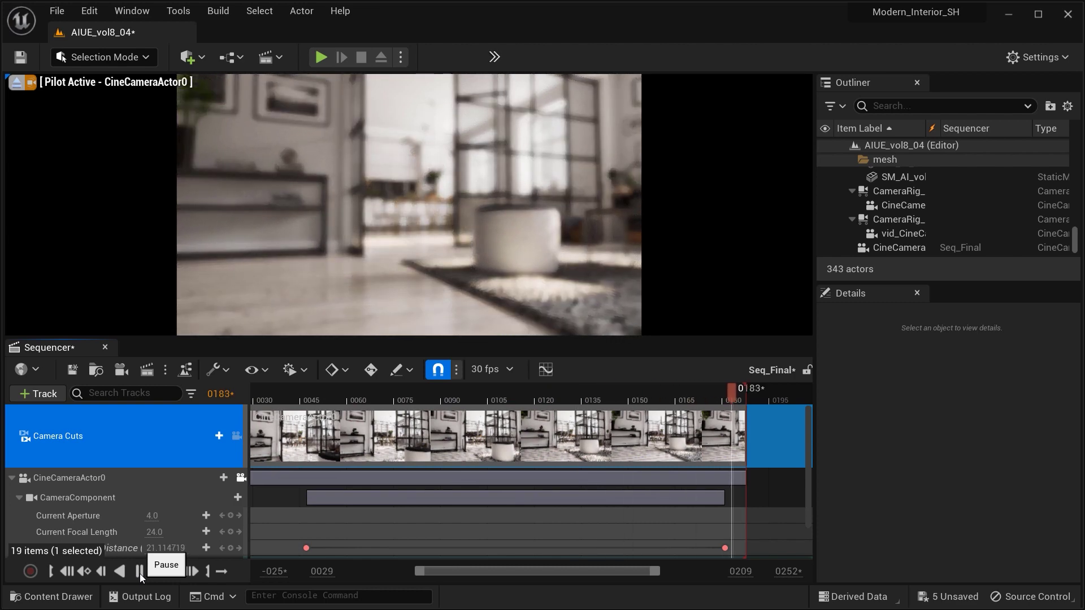
pyautogui.click(140, 574)
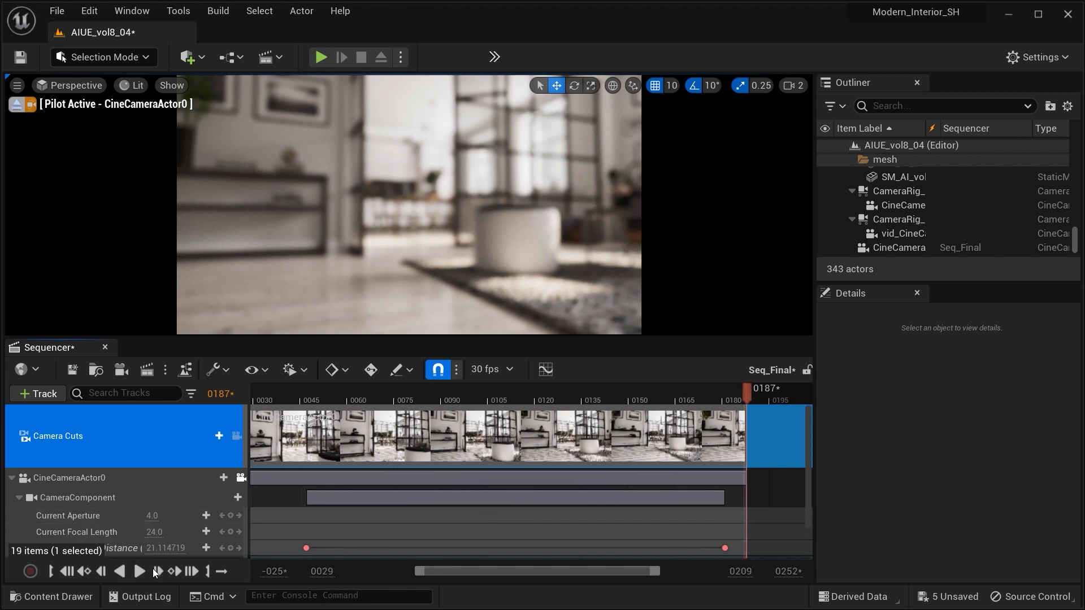
pyautogui.click(140, 571)
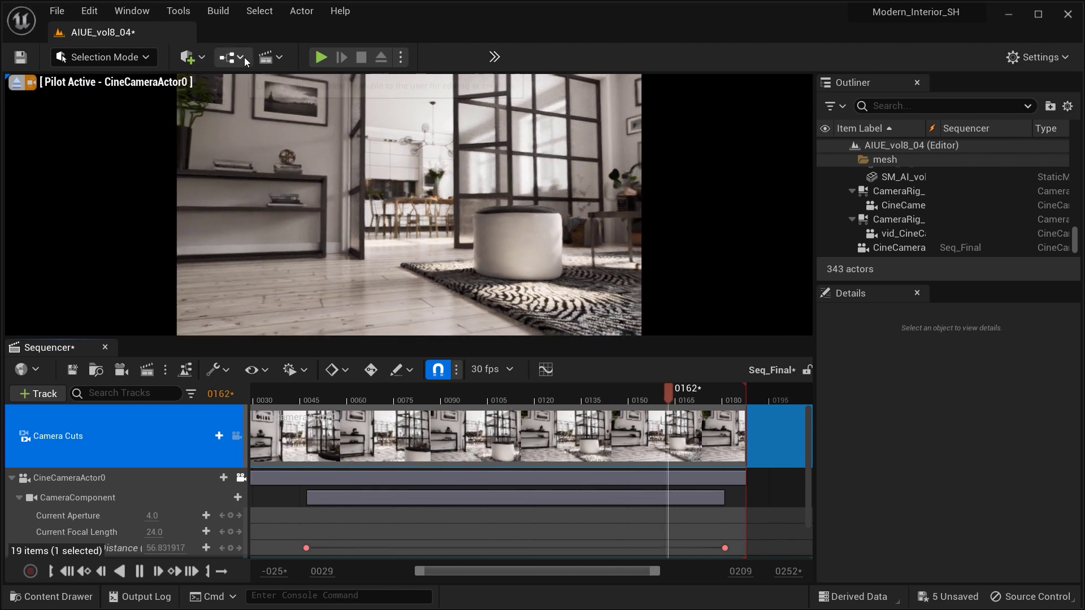
# - Look through the placed camera CineCameraActor3 and open the Seq_Rotating level sequence
pyautogui.click(66, 85)
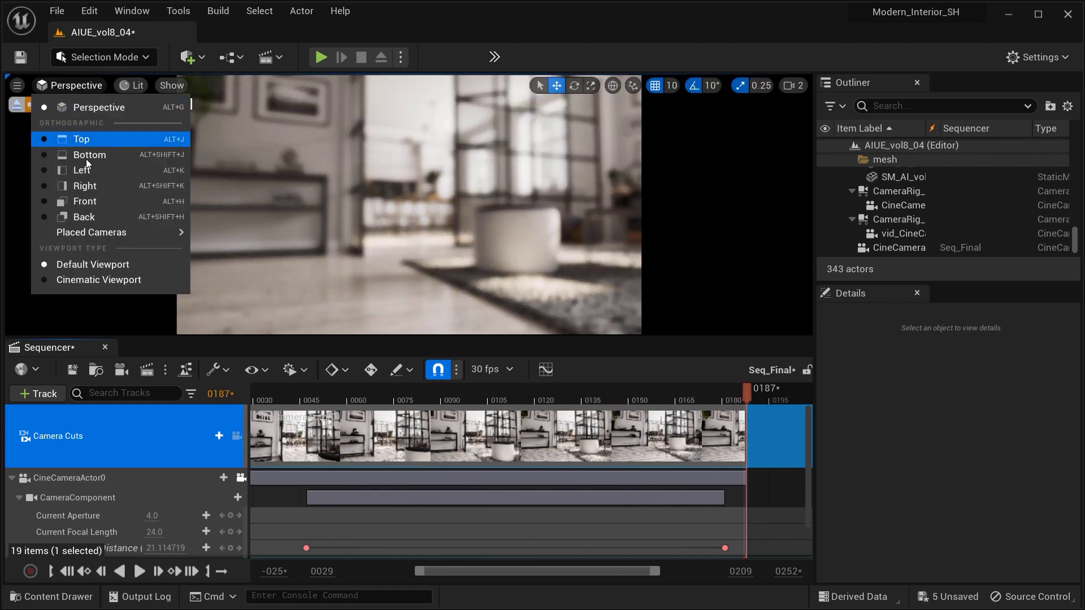
pyautogui.moveTo(121, 236)
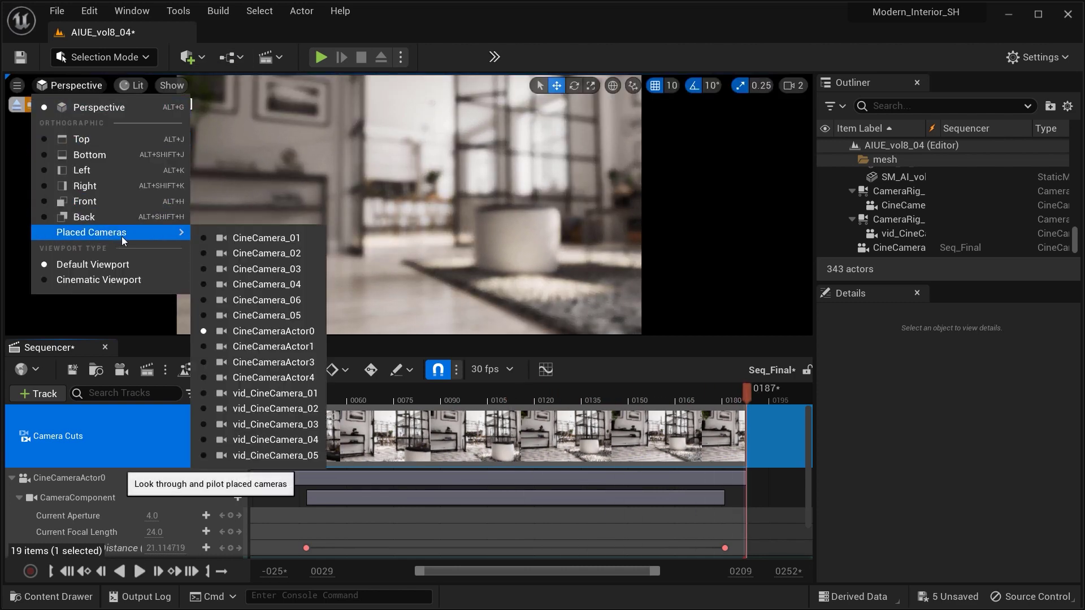
pyautogui.click(284, 362)
pyautogui.click(268, 57)
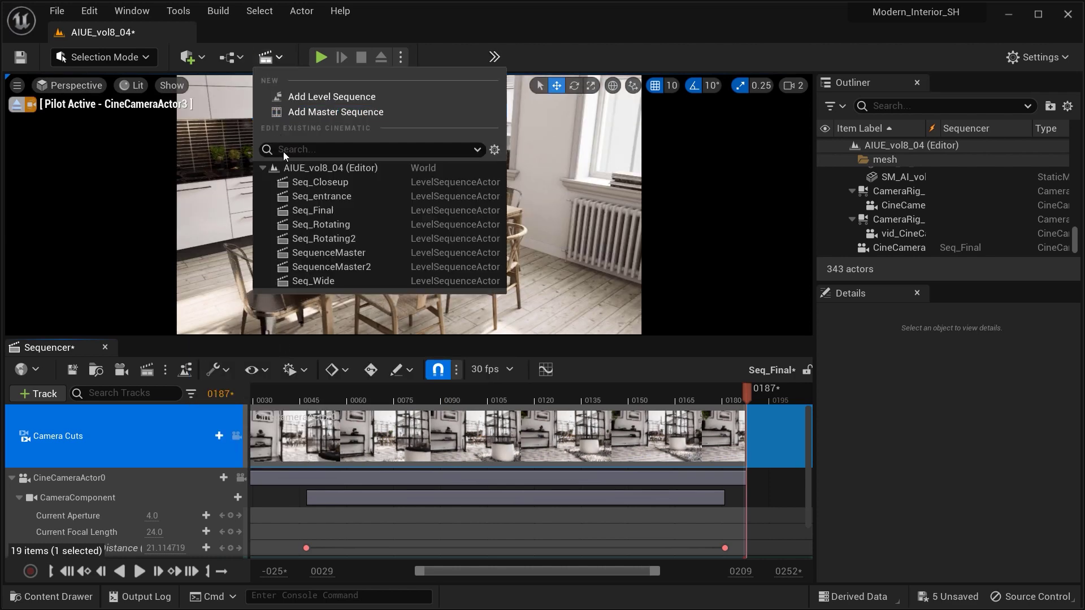
pyautogui.click(321, 226)
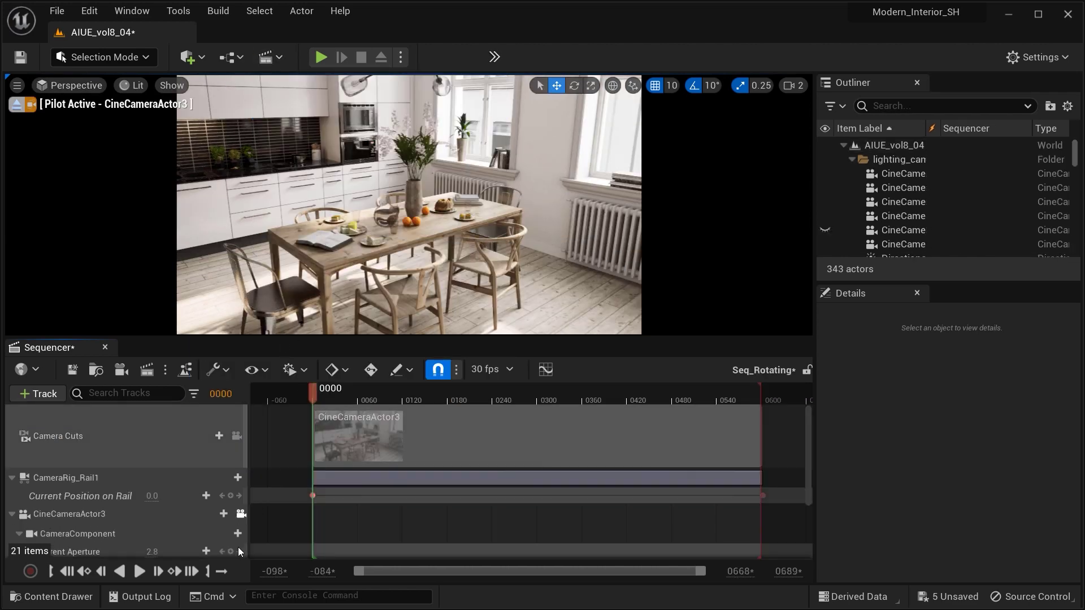
# - Play Seq_Rotating, pausing and resuming it partway, to review CineCameraActor3's movement along CameraRig_Rail1 around the dining table
pyautogui.click(140, 571)
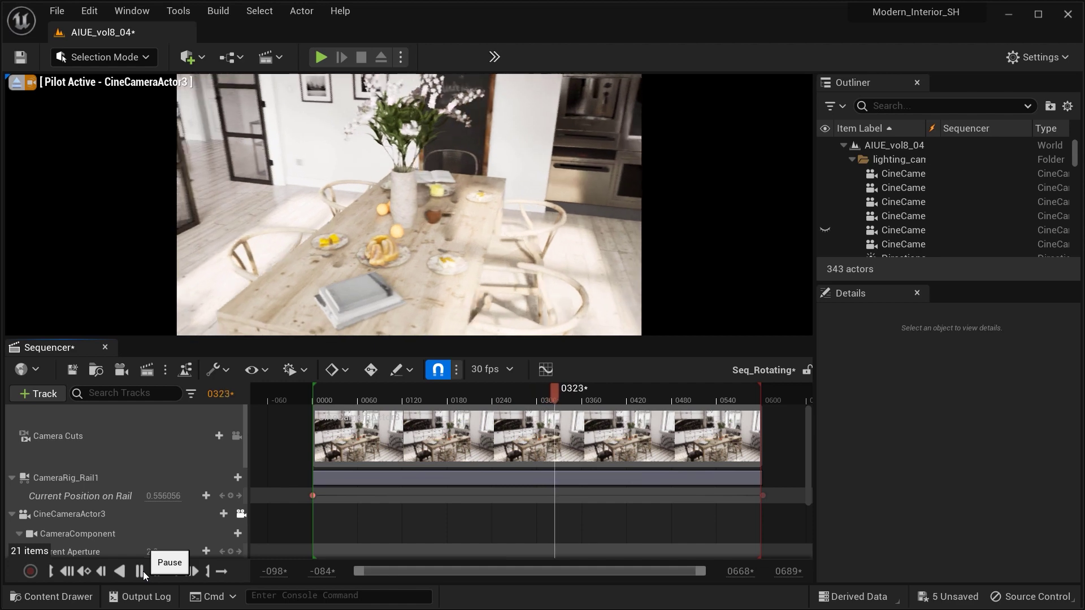
pyautogui.click(140, 571)
pyautogui.click(144, 572)
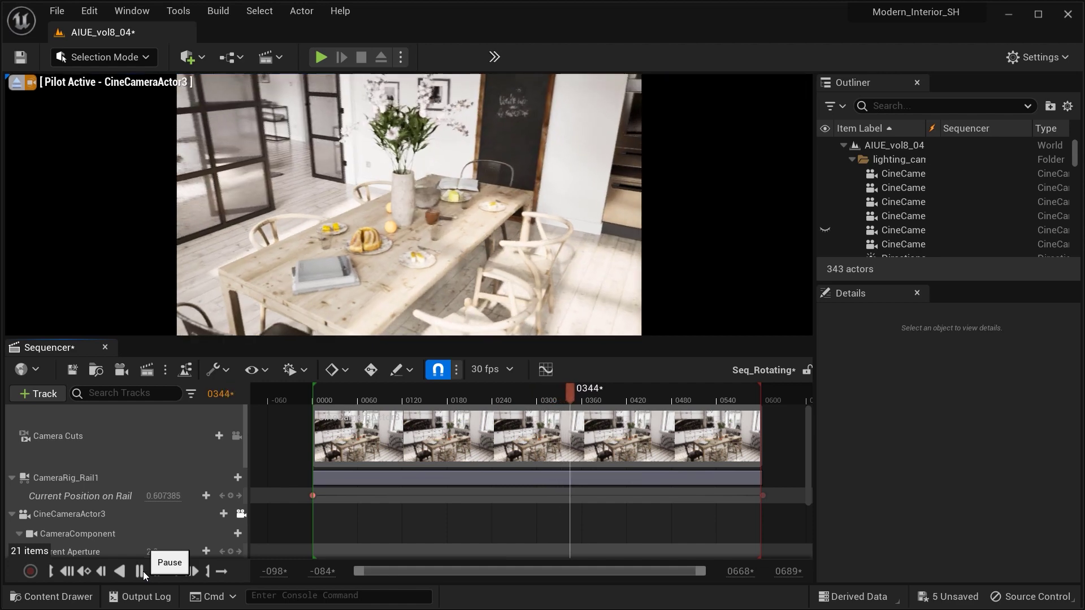